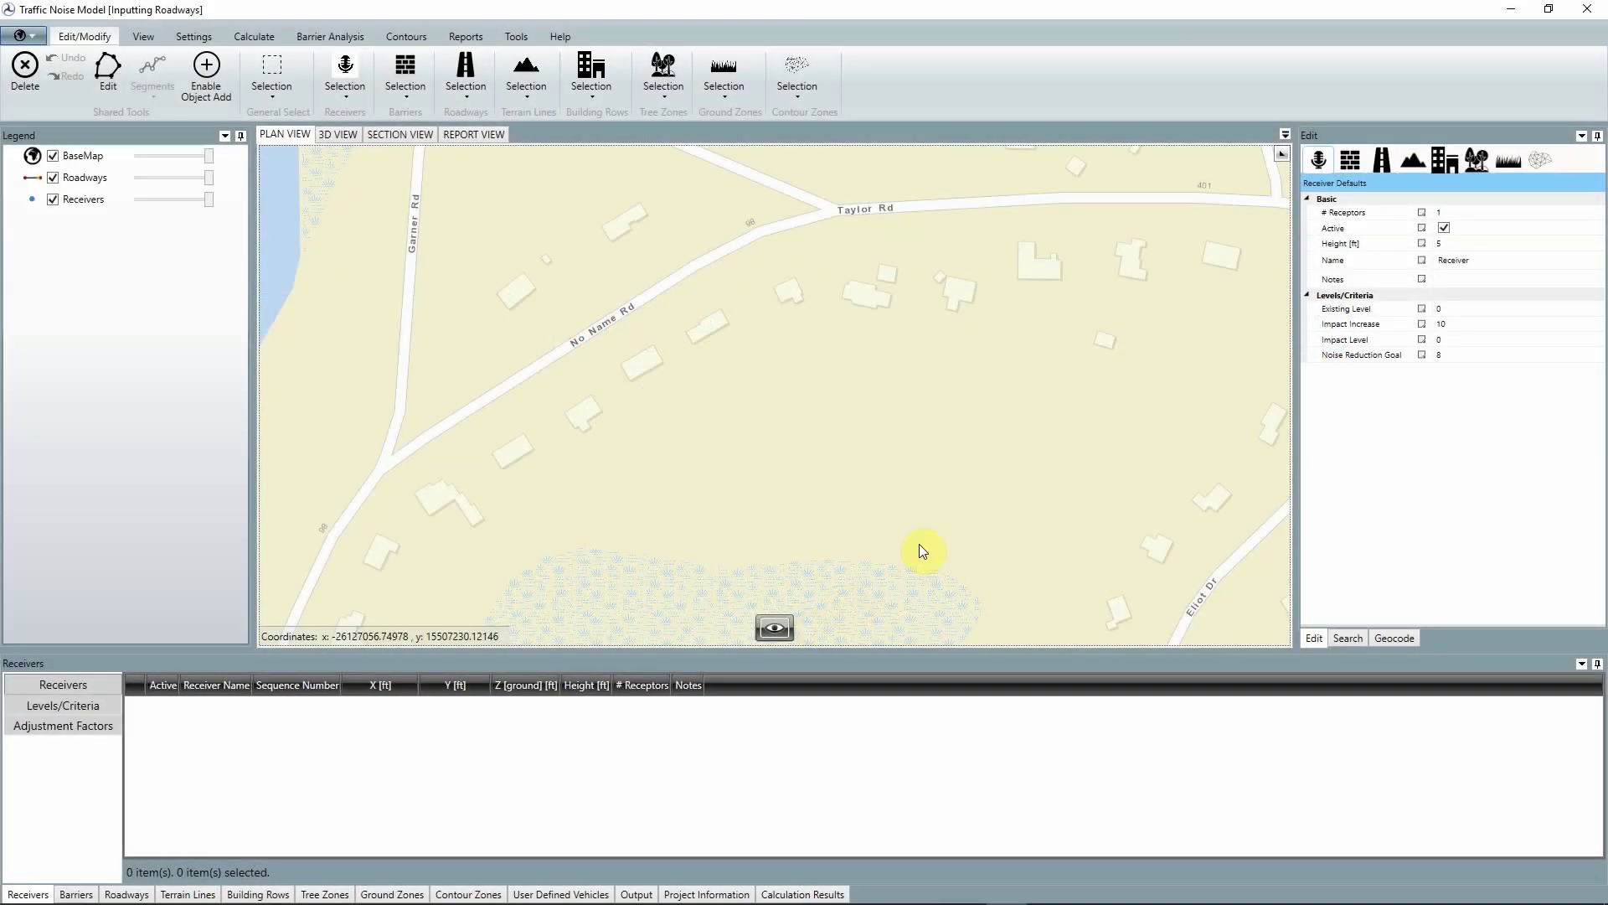
# Make new roadways default to Mainline category, name 'Town-Road', and Average pavement
pyautogui.click(1382, 161)
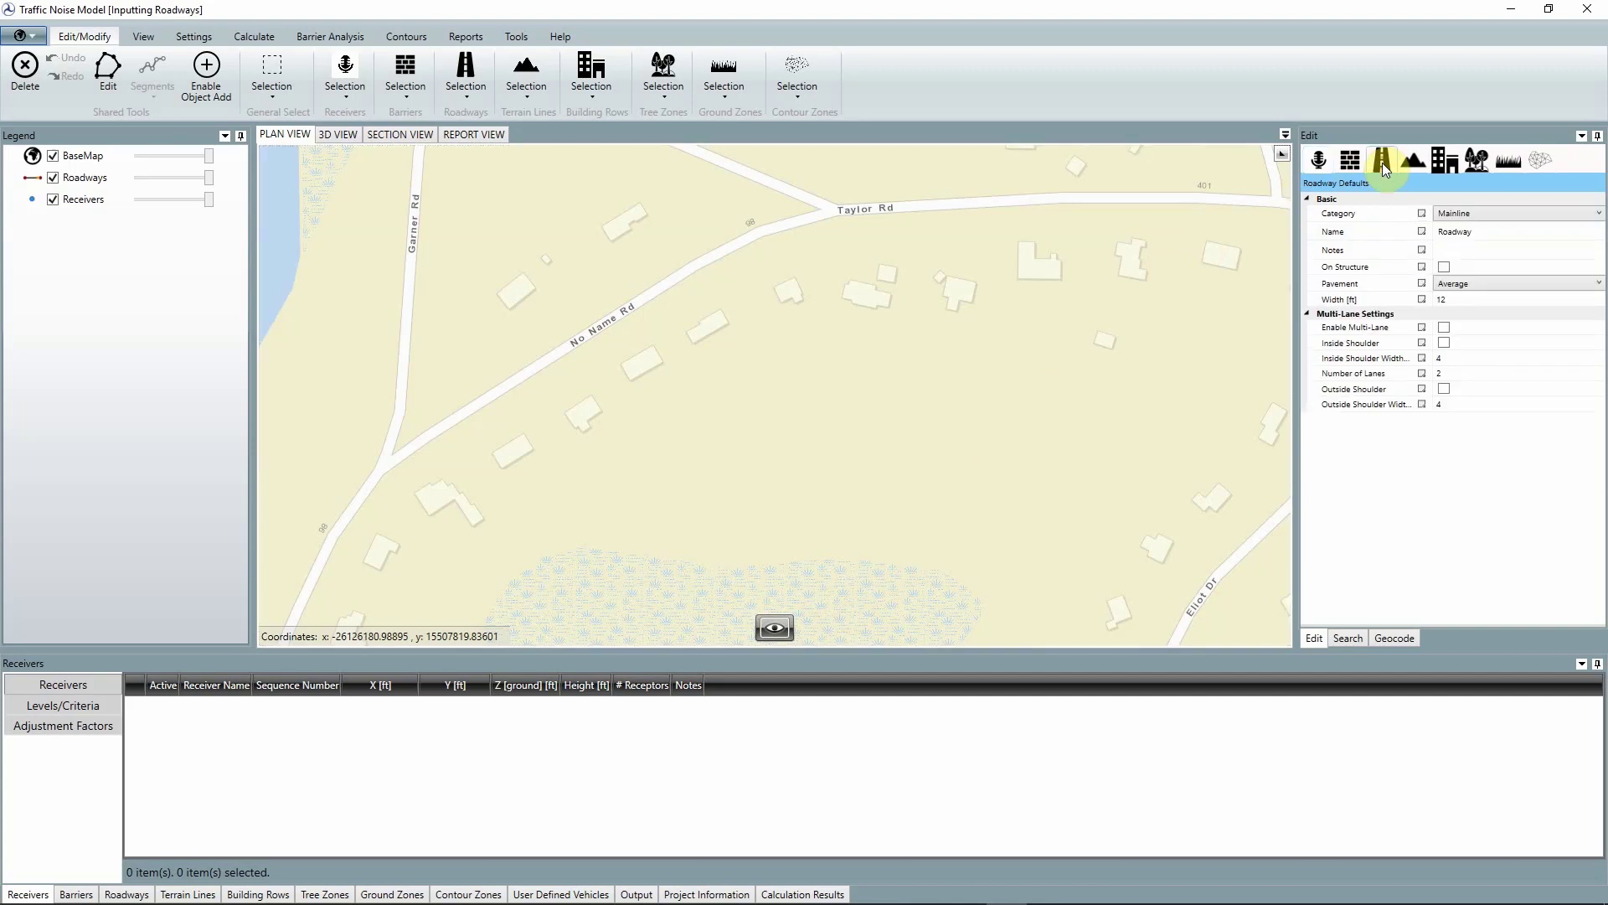
pyautogui.click(1466, 211)
pyautogui.click(1466, 211)
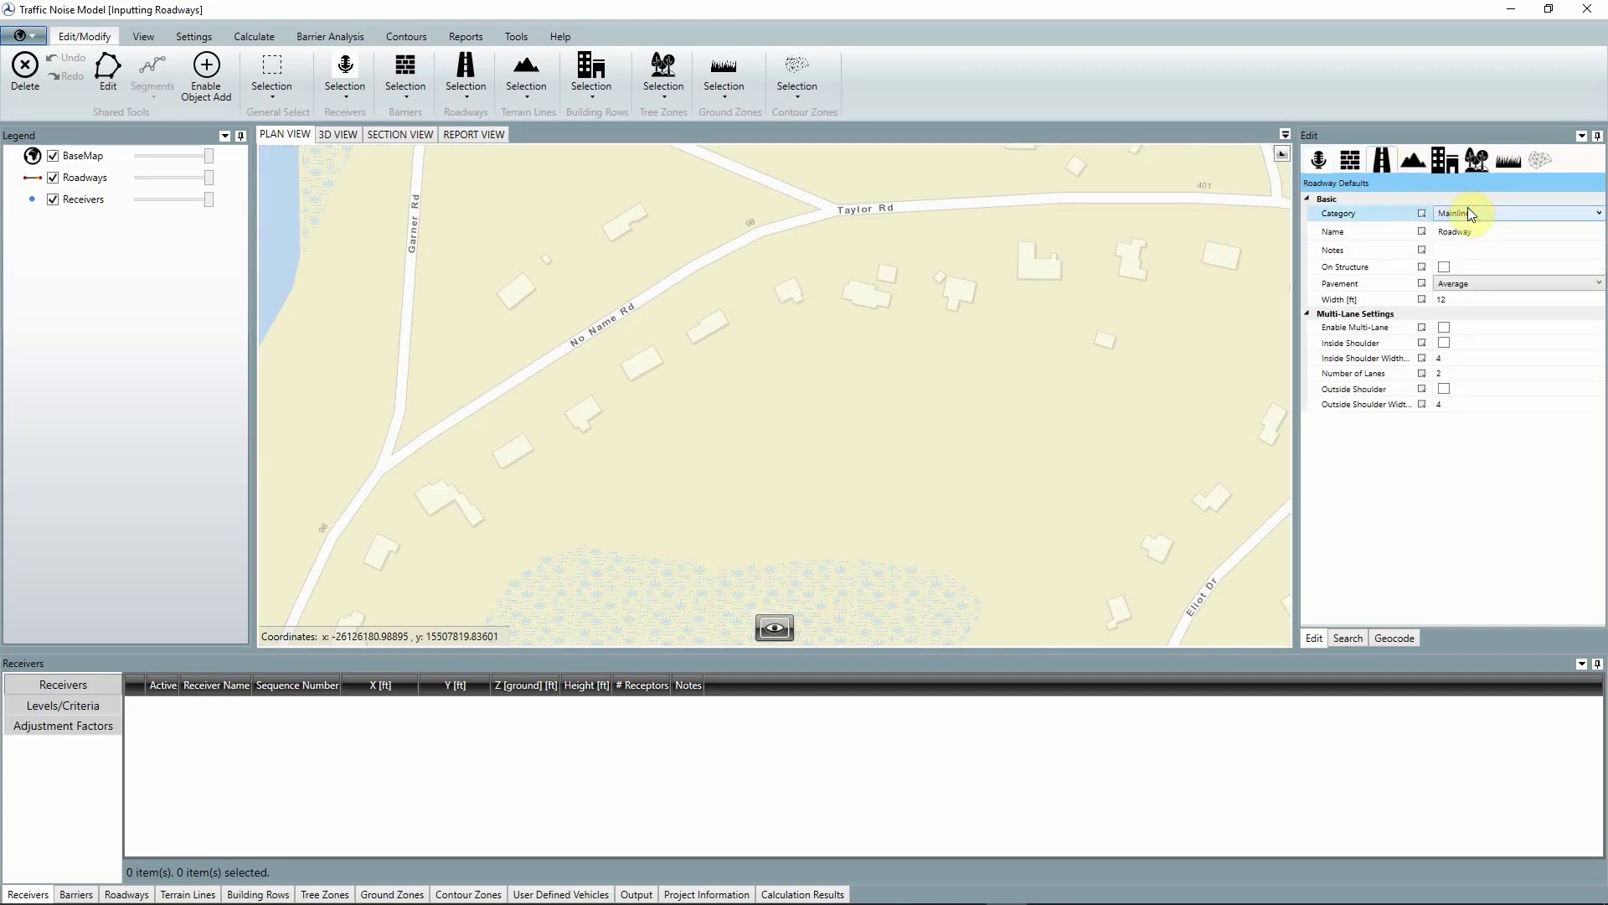
pyautogui.click(1477, 232)
pyautogui.moveTo(1478, 231); pyautogui.dragTo(1439, 238)
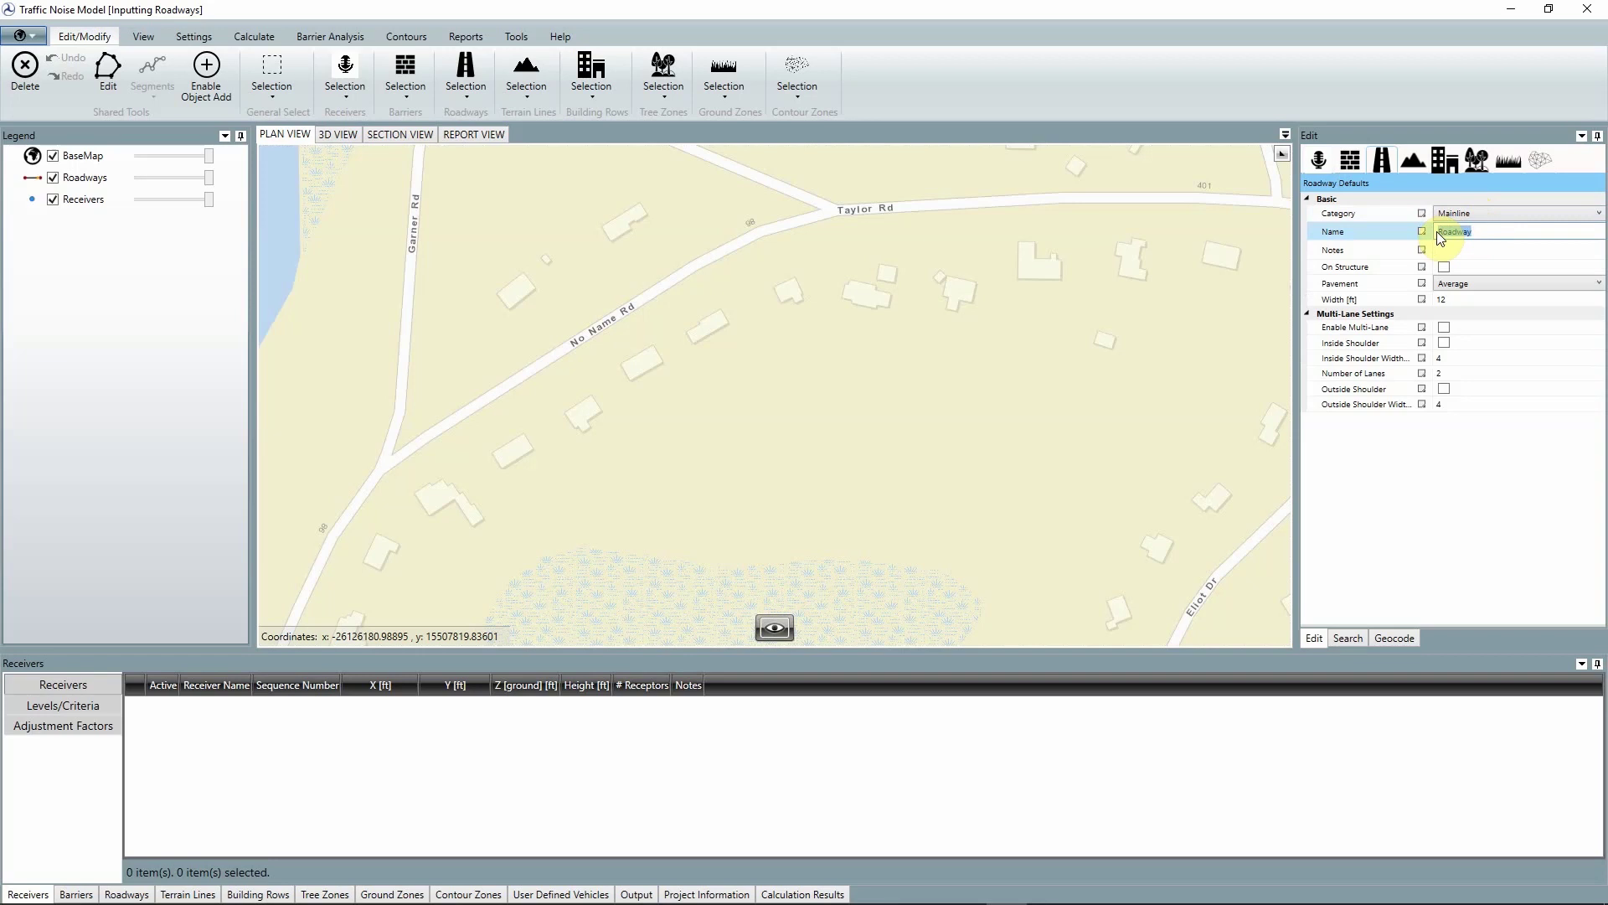
pyautogui.write('Town-')
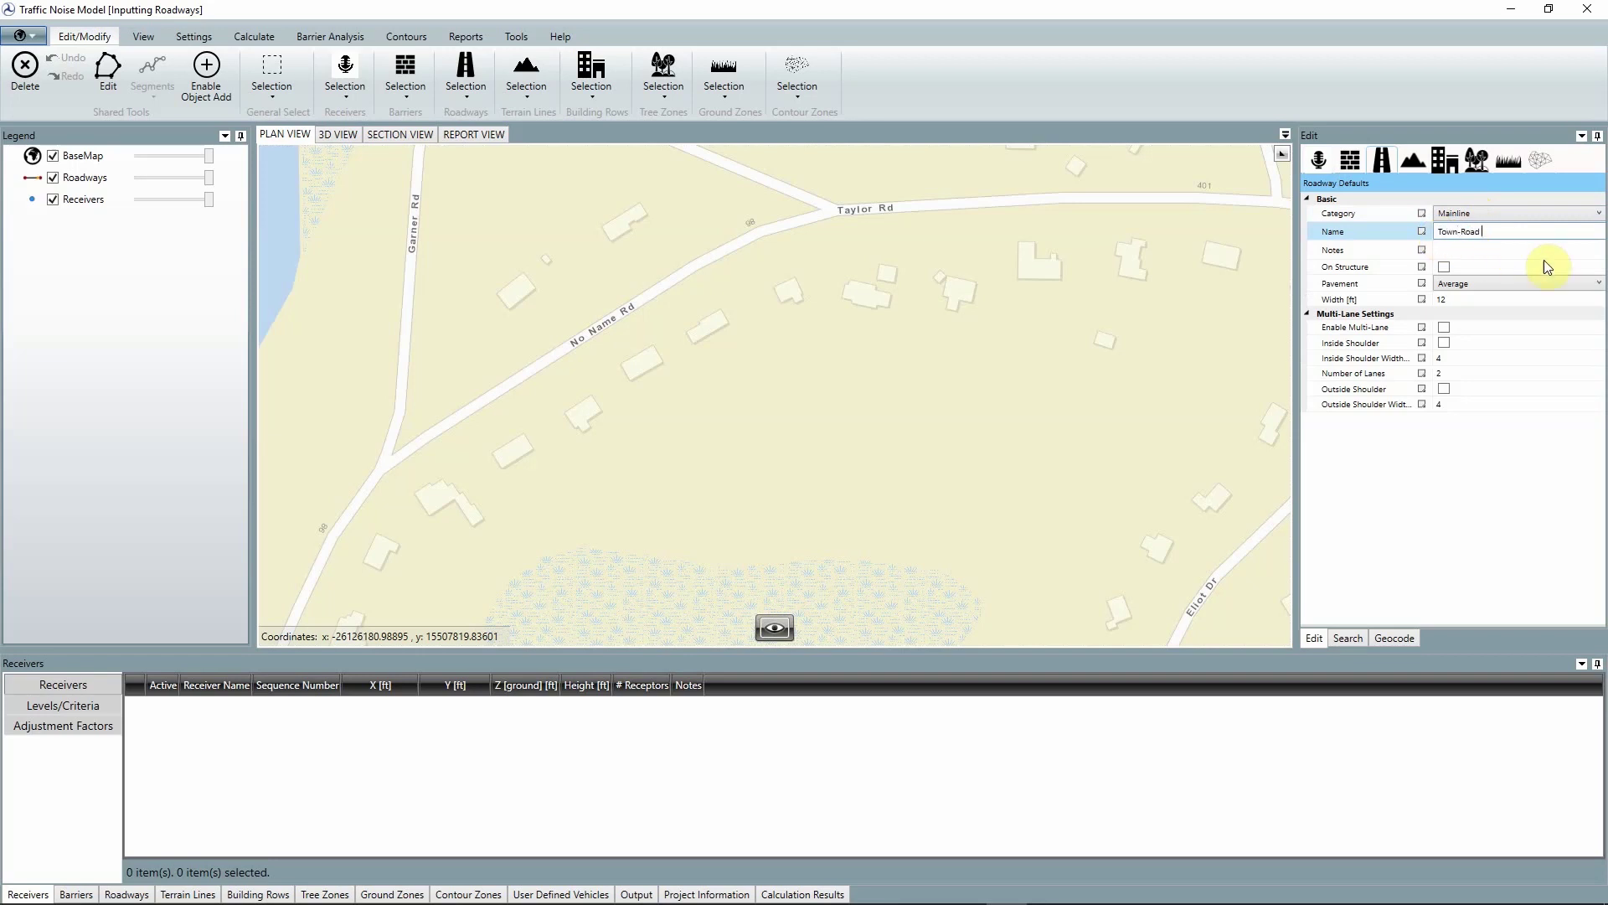
pyautogui.click(1520, 250)
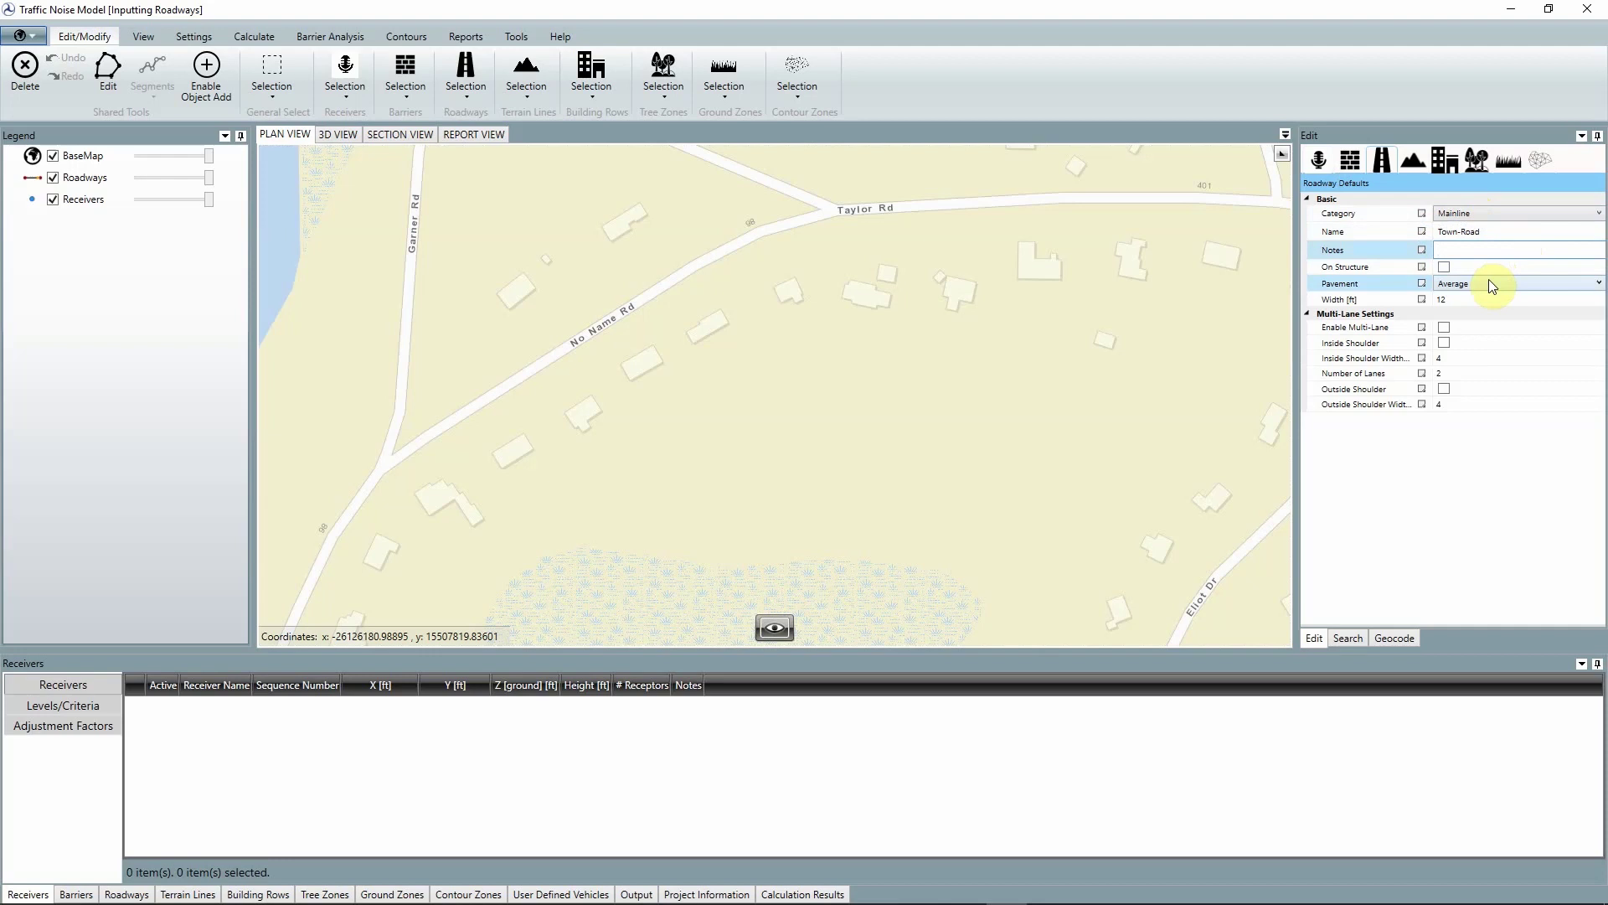
pyautogui.click(1489, 278)
pyautogui.click(1488, 280)
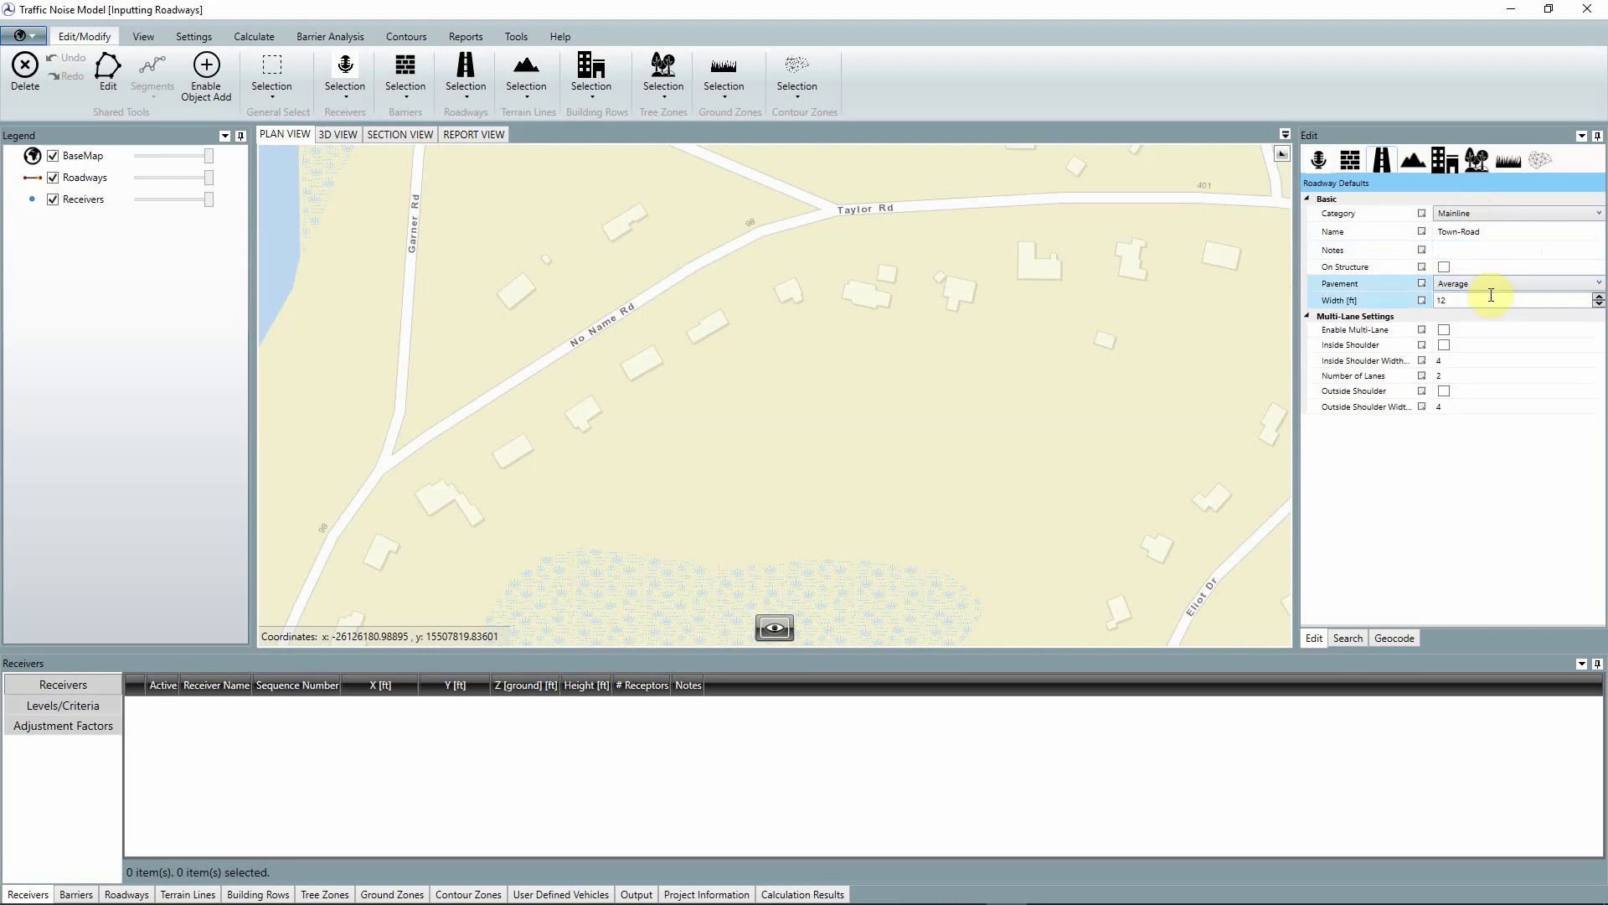
pyautogui.click(1489, 283)
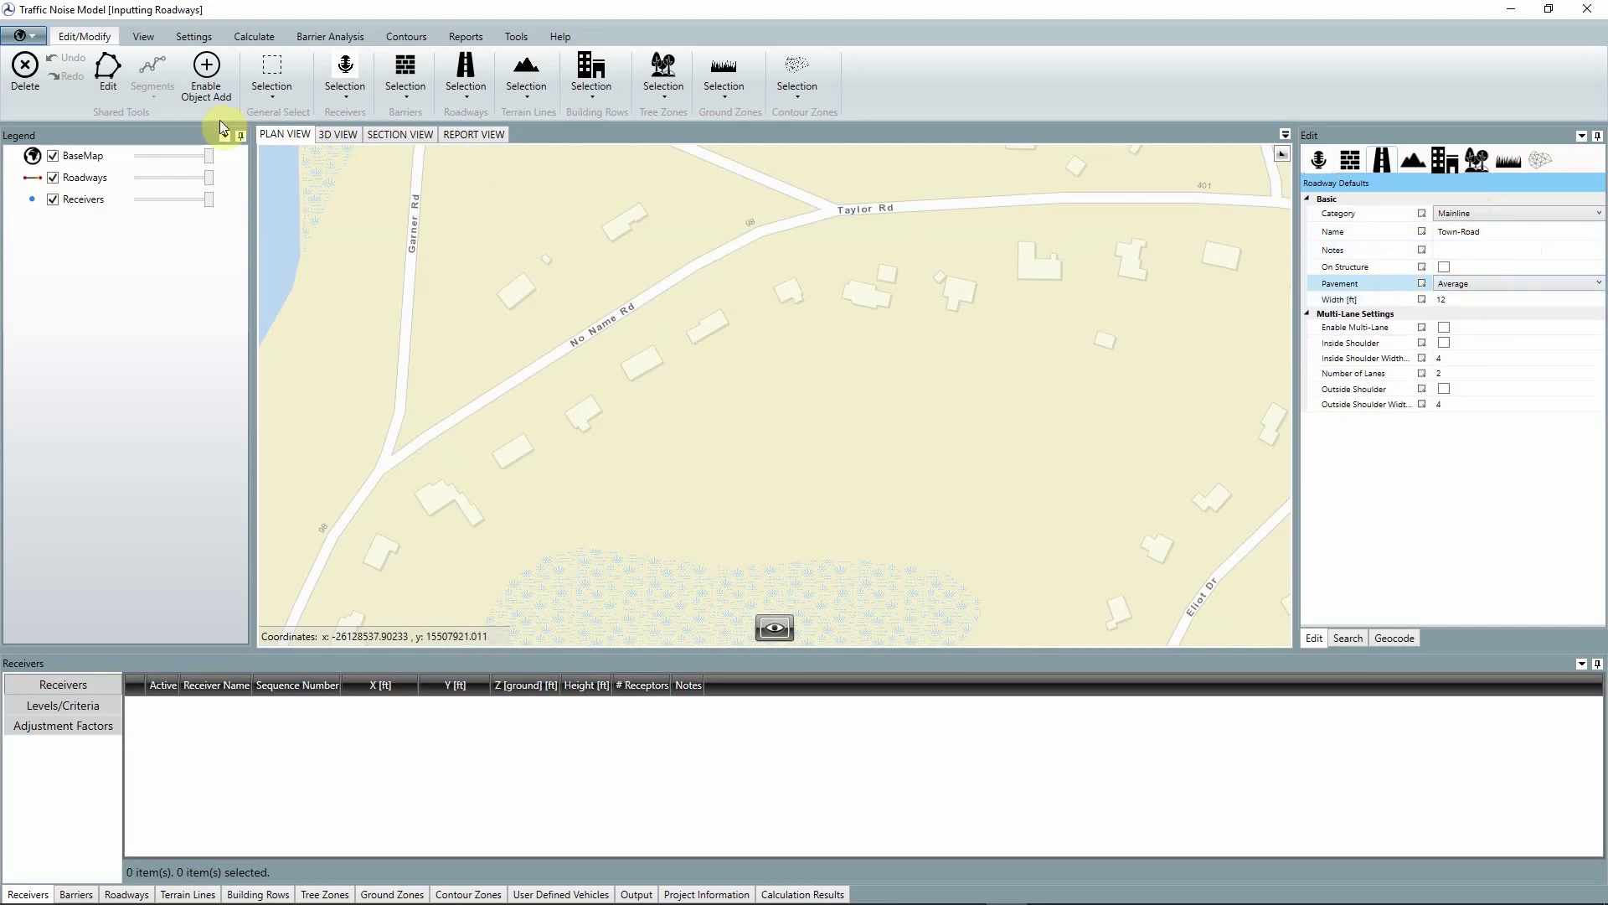
# Draw Town-Road-1 from lower-left No Name Rd onto Taylor Rd, ending at the right map edge
pyautogui.click(201, 81)
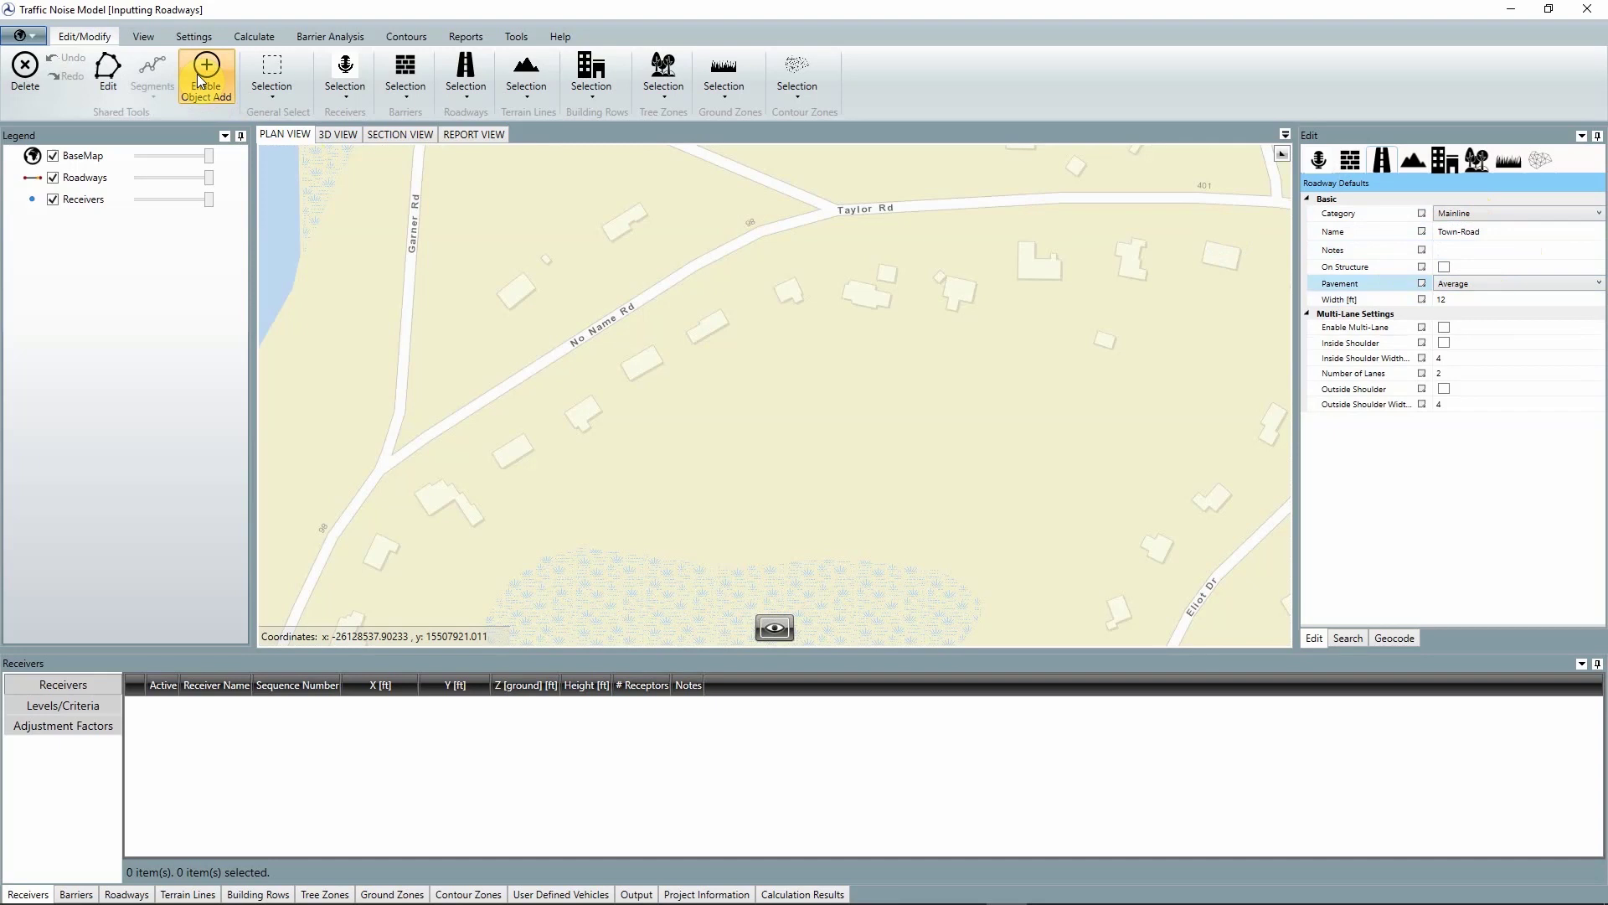
pyautogui.click(293, 618)
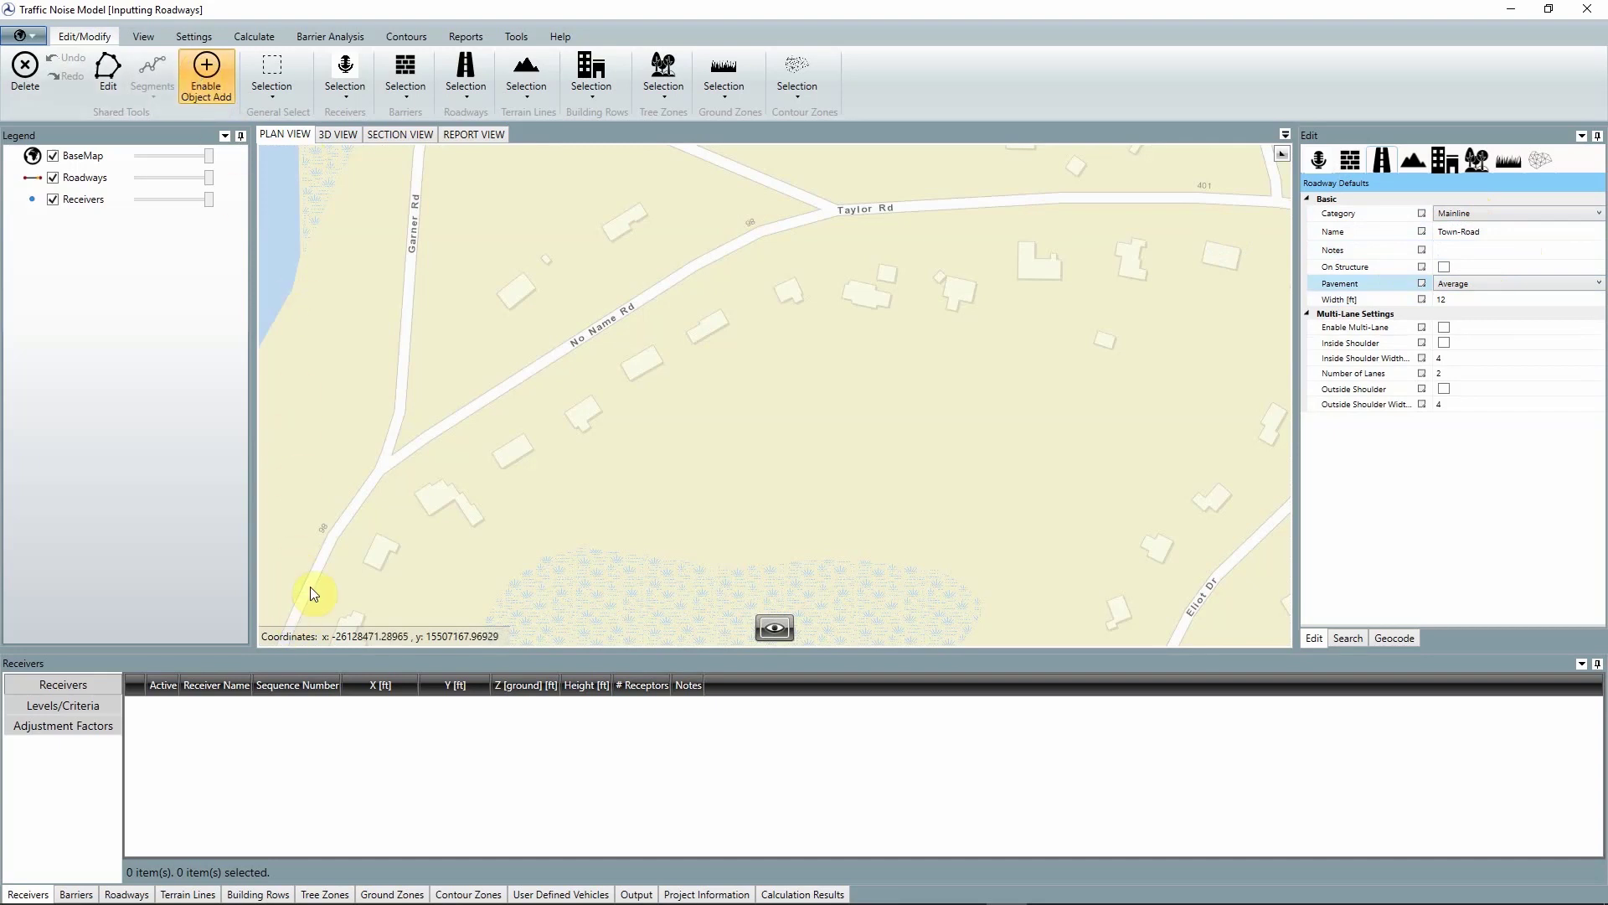
pyautogui.click(429, 435)
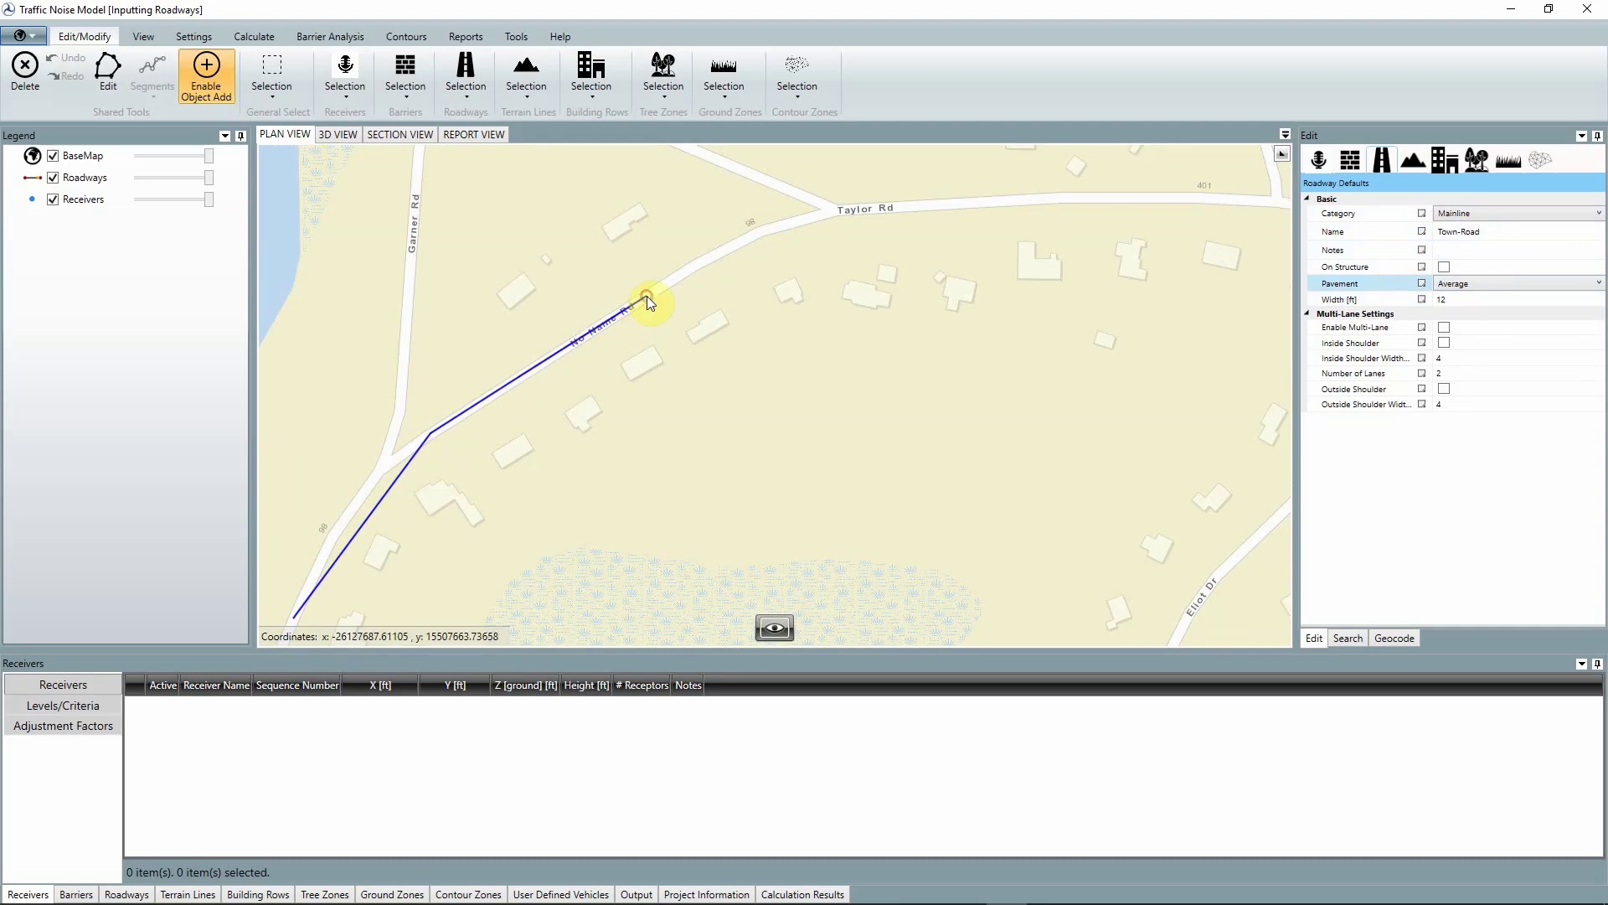
pyautogui.click(713, 255)
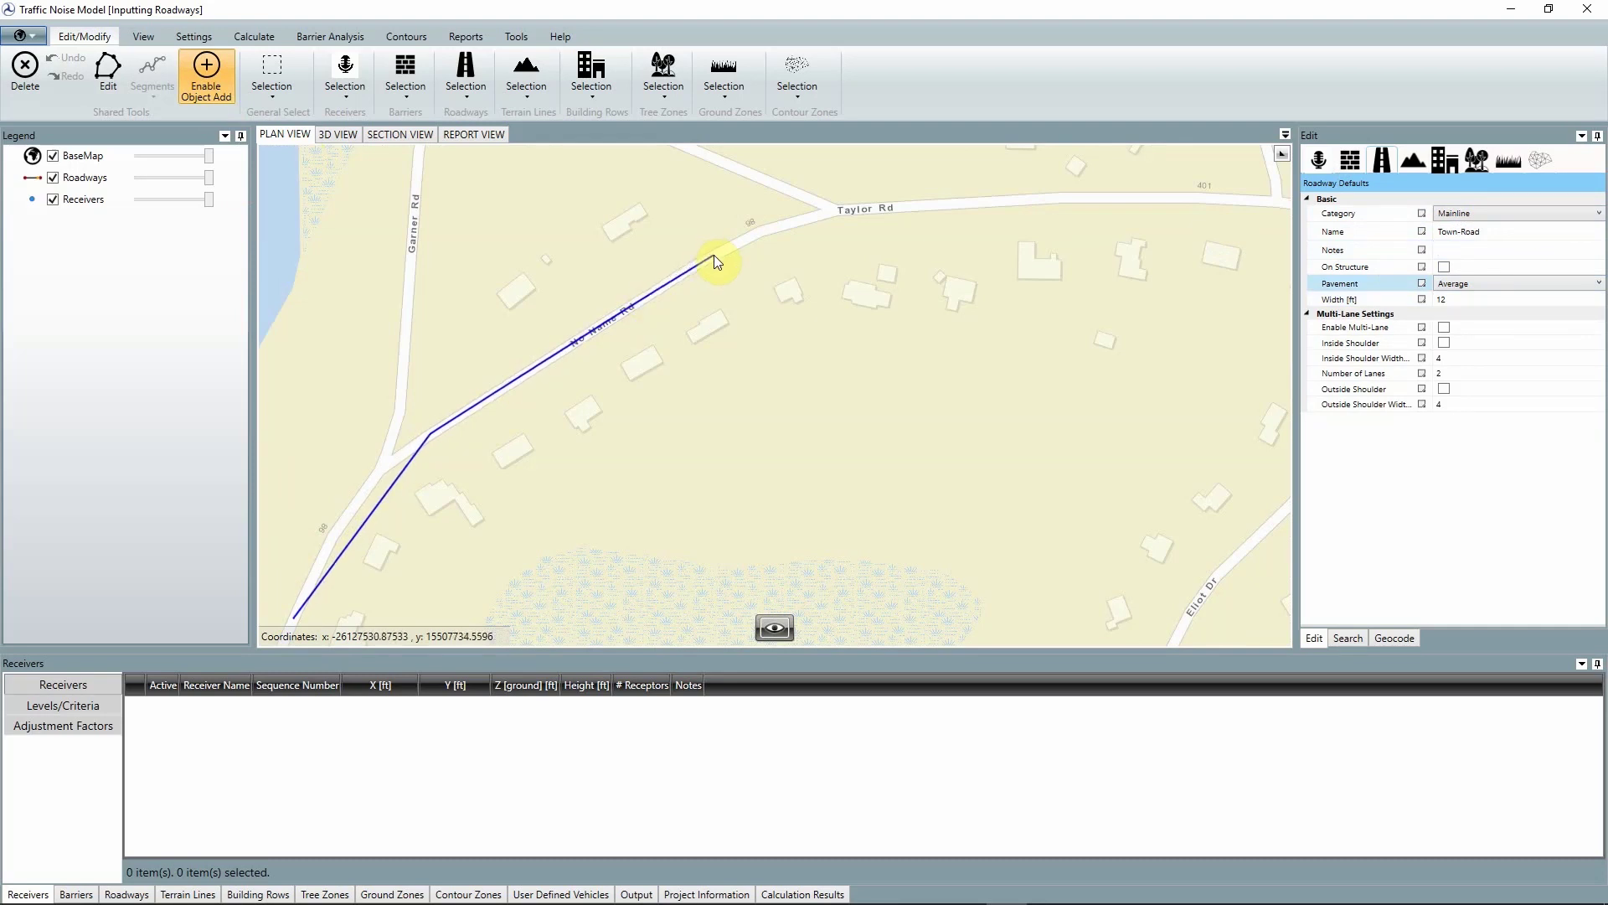
pyautogui.click(773, 228)
pyautogui.click(839, 212)
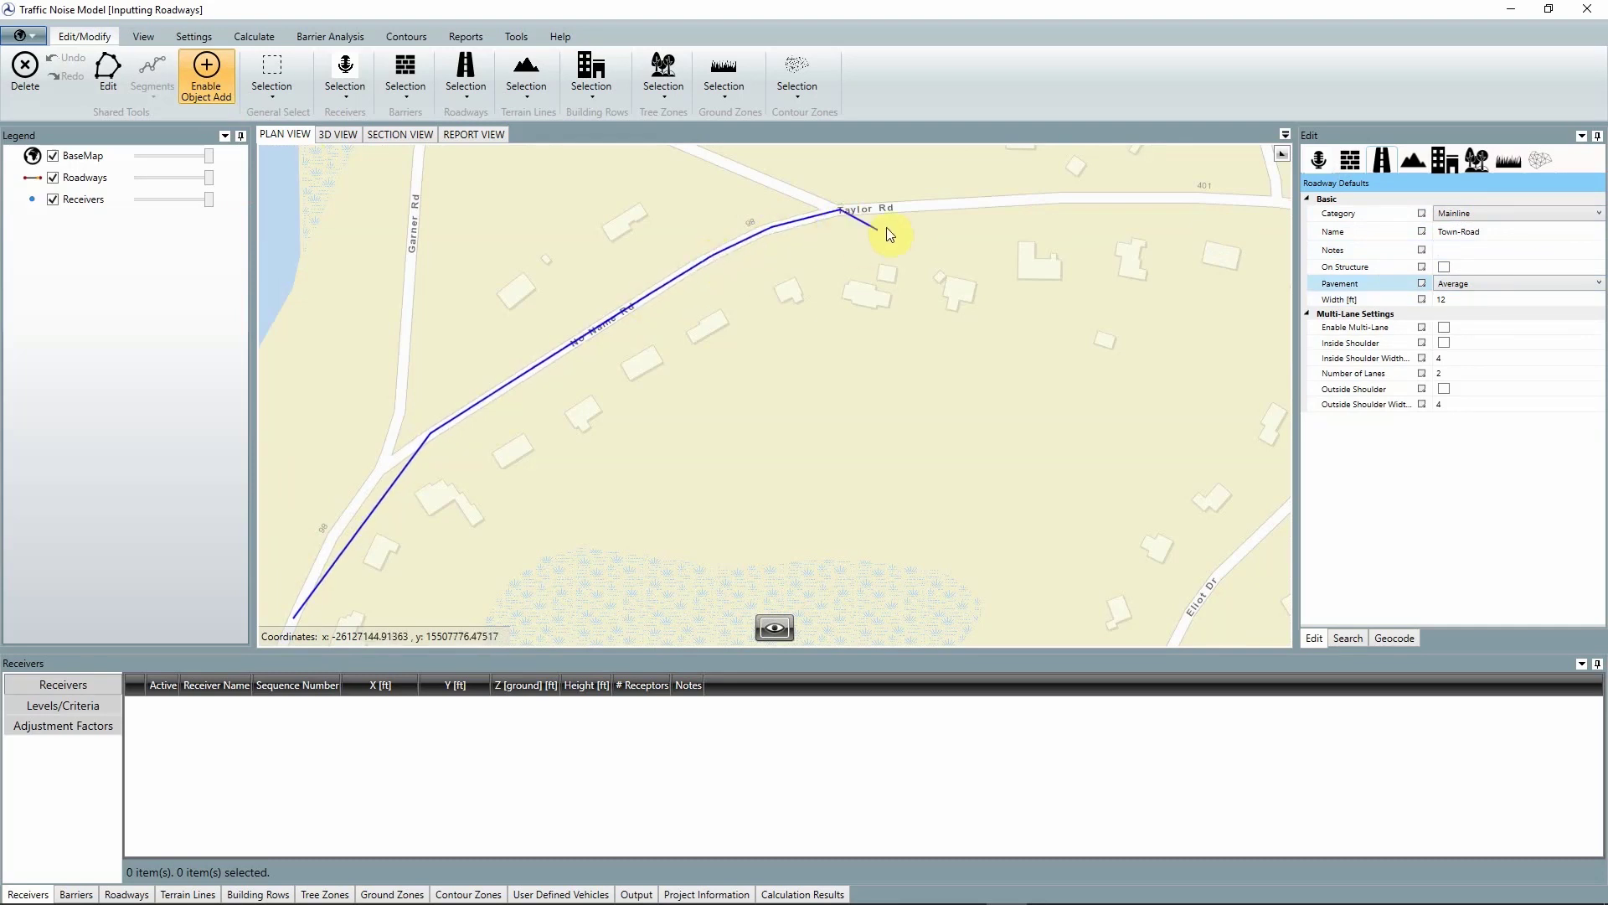
pyautogui.click(1064, 198)
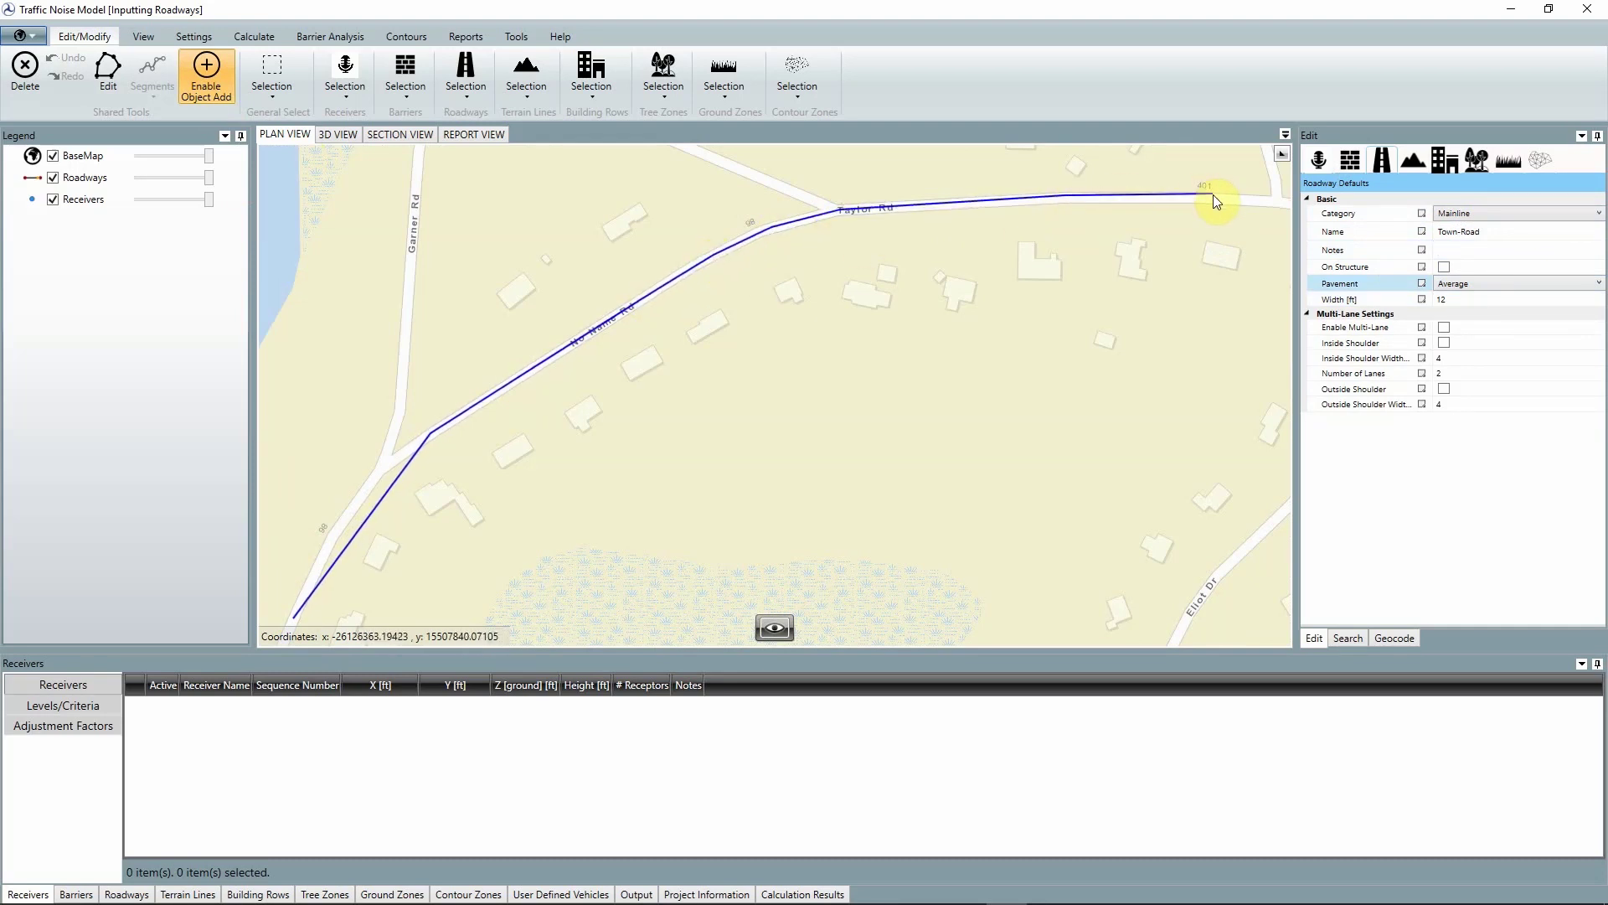
pyautogui.doubleClick(1284, 202)
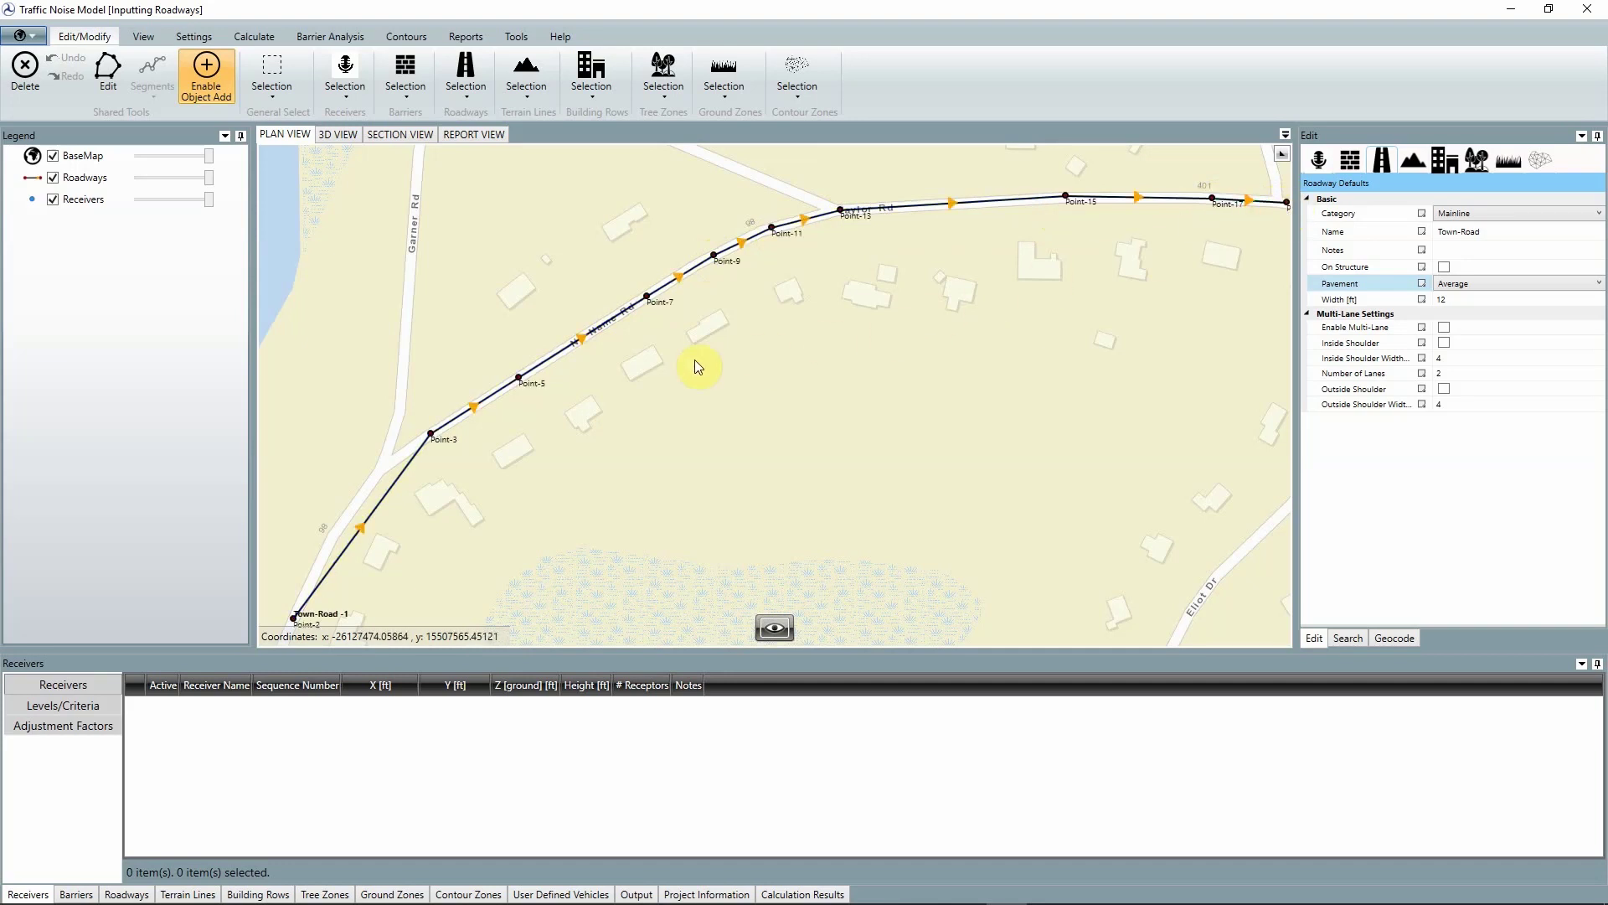
# Divide Town-Road-1's first segment in two, adding Point-20
pyautogui.click(609, 318)
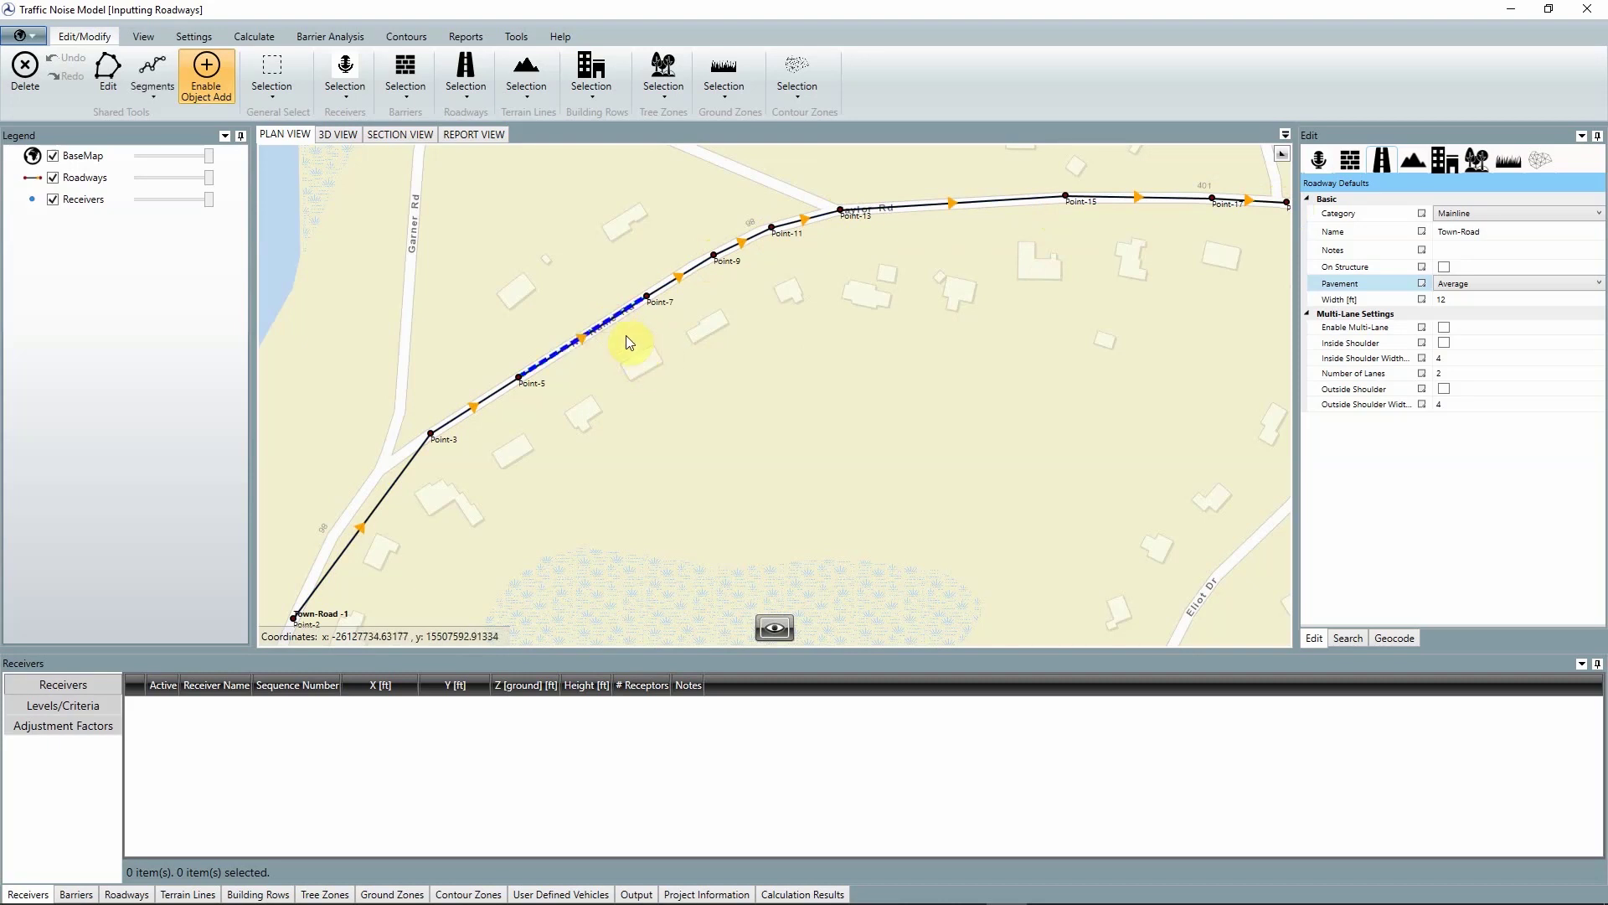
pyautogui.click(605, 320)
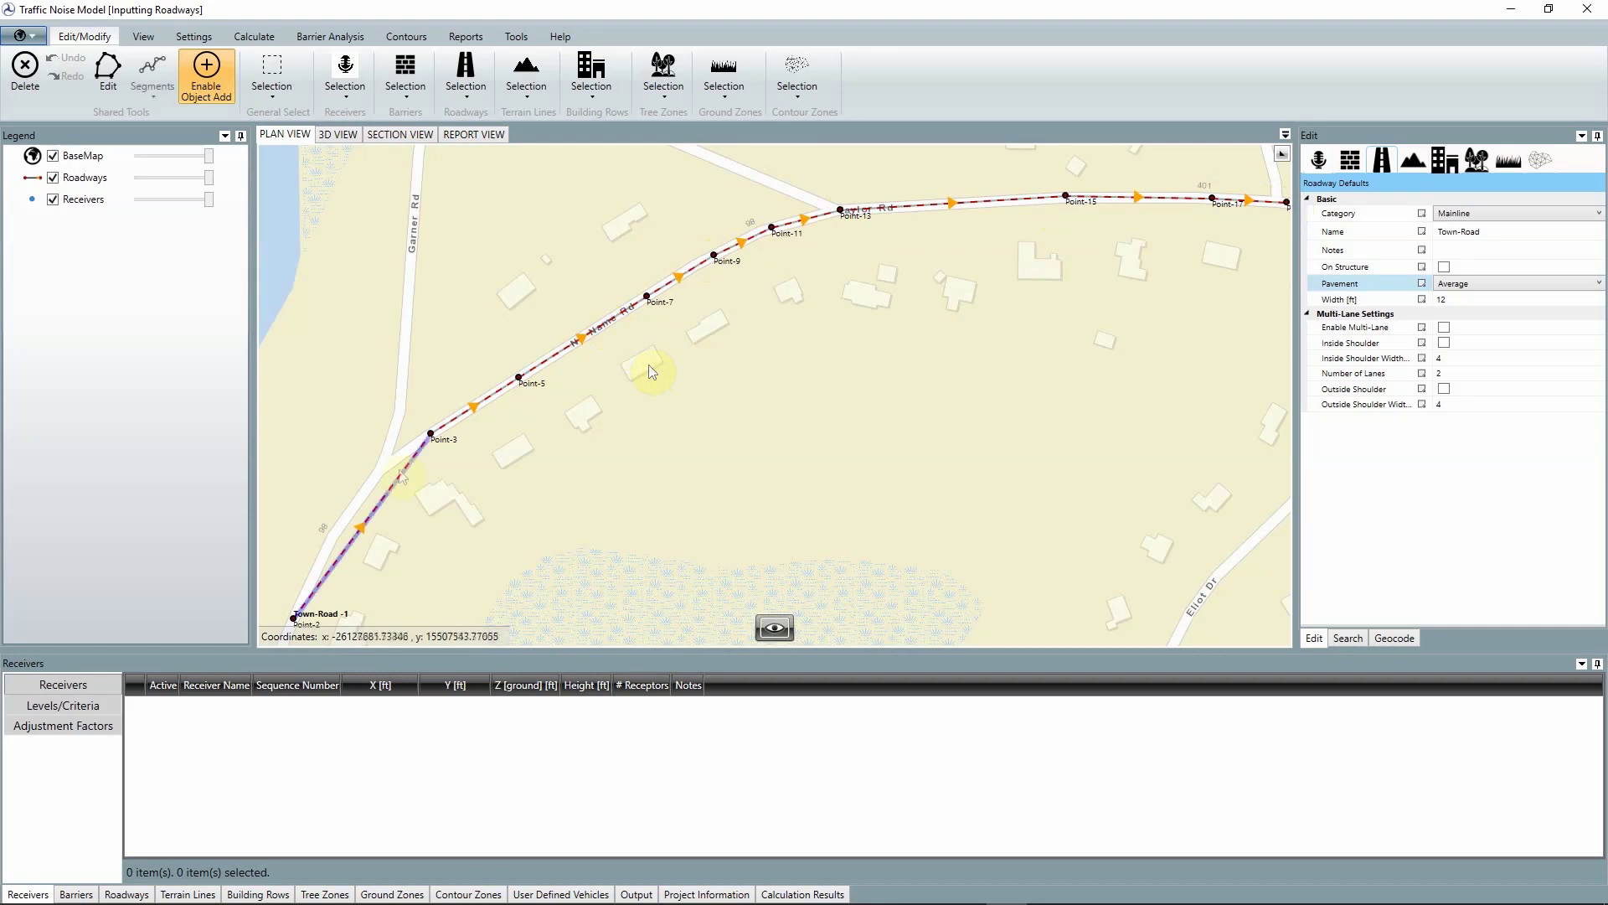
pyautogui.click(398, 468)
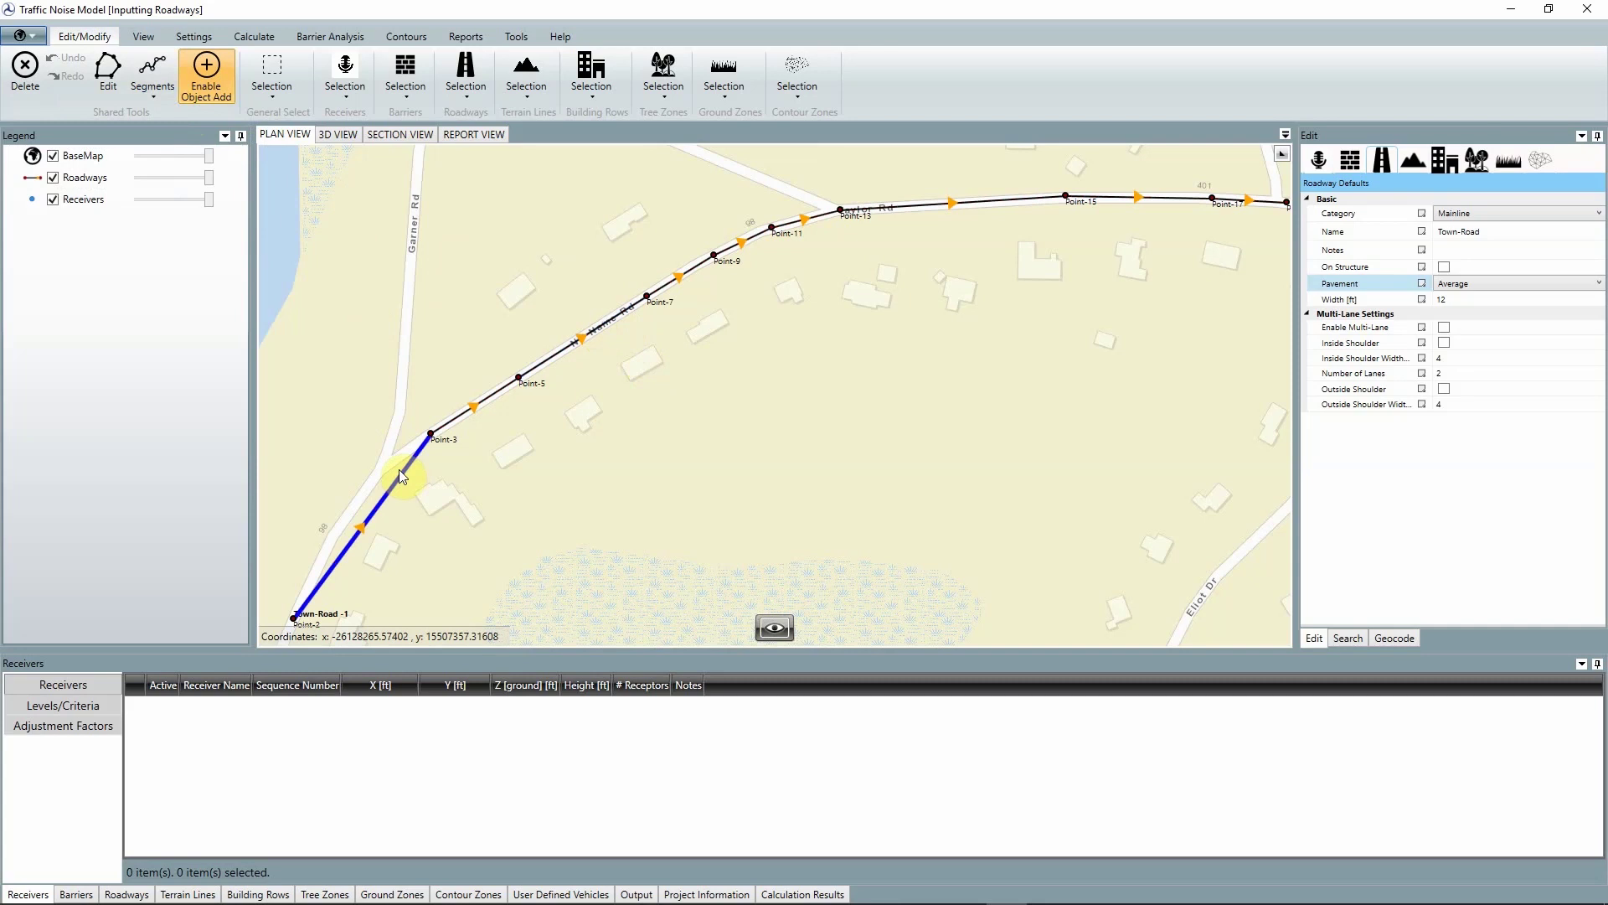
pyautogui.click(153, 85)
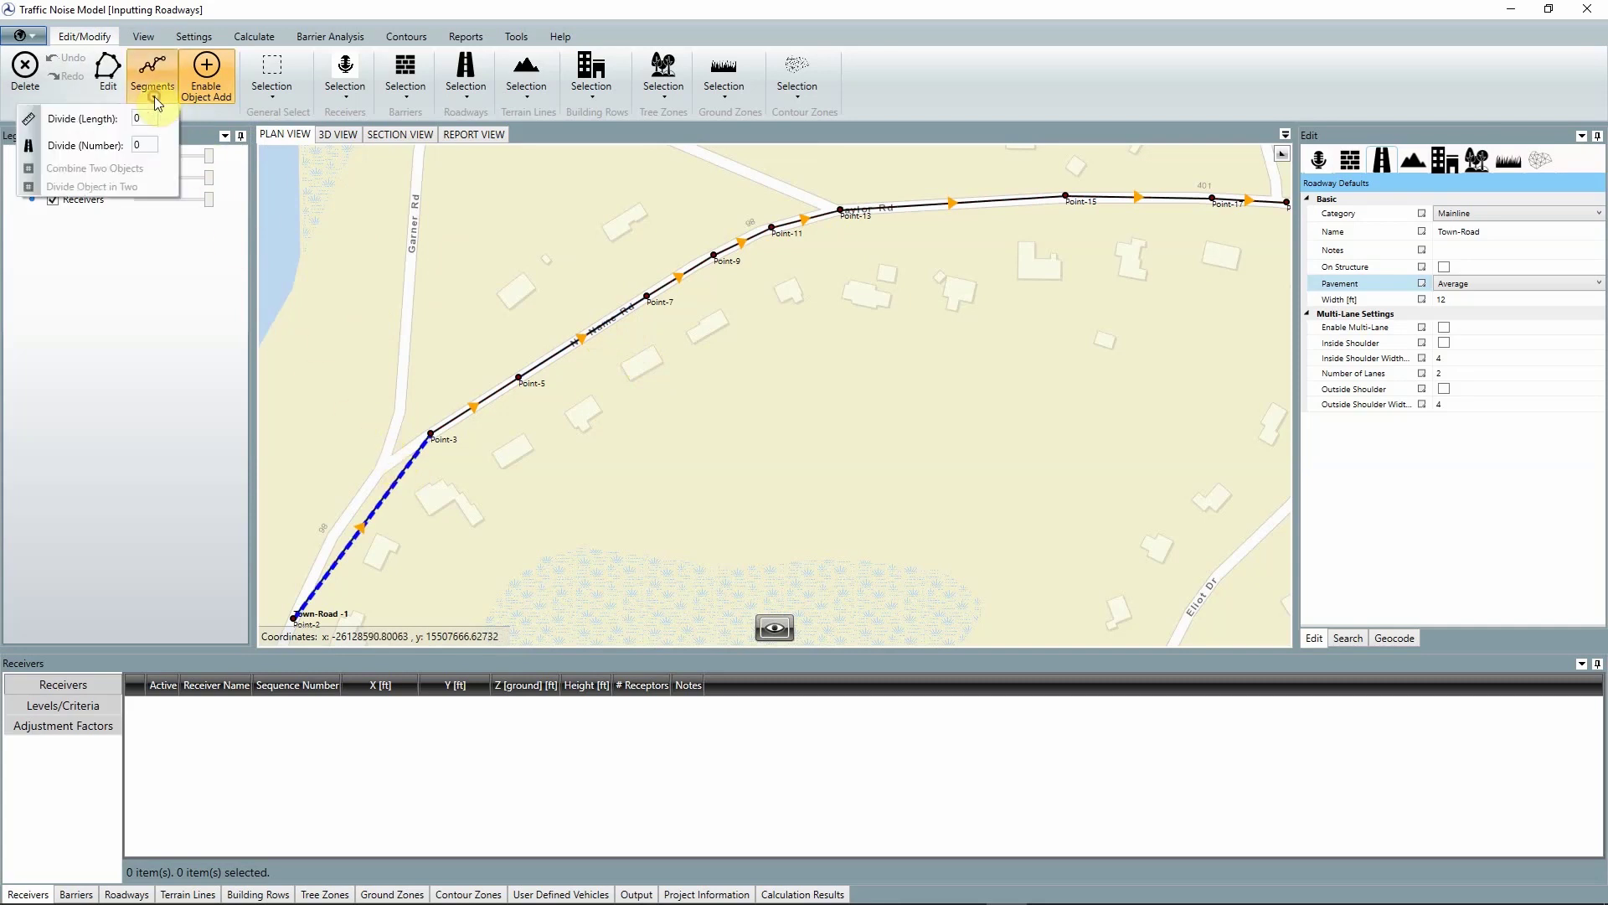
pyautogui.write('2')
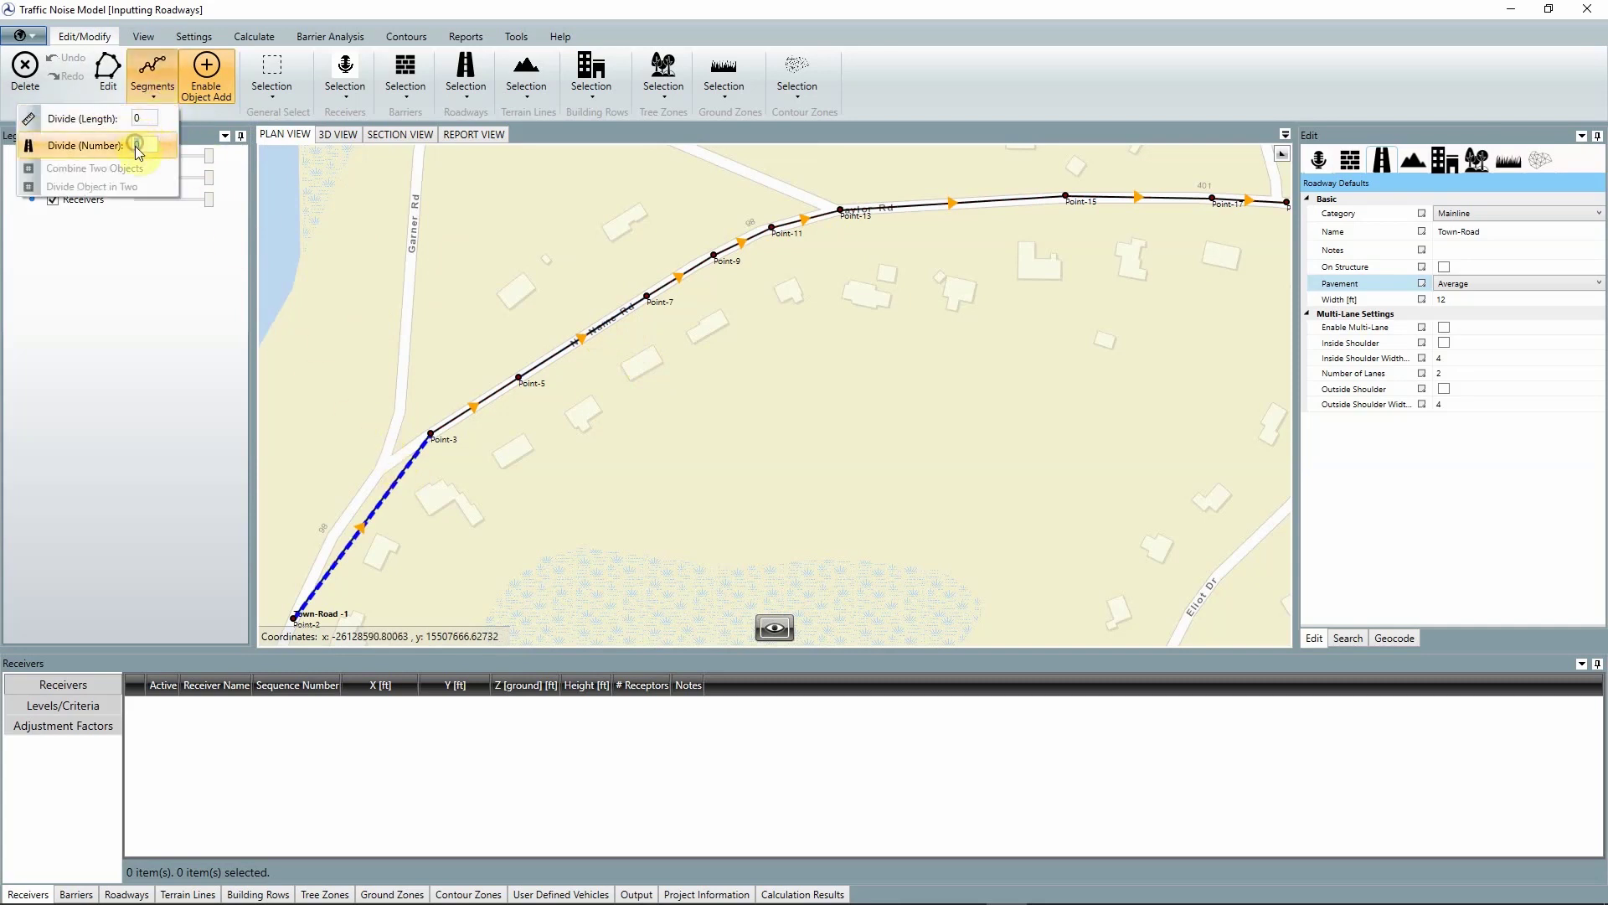
pyautogui.click(111, 147)
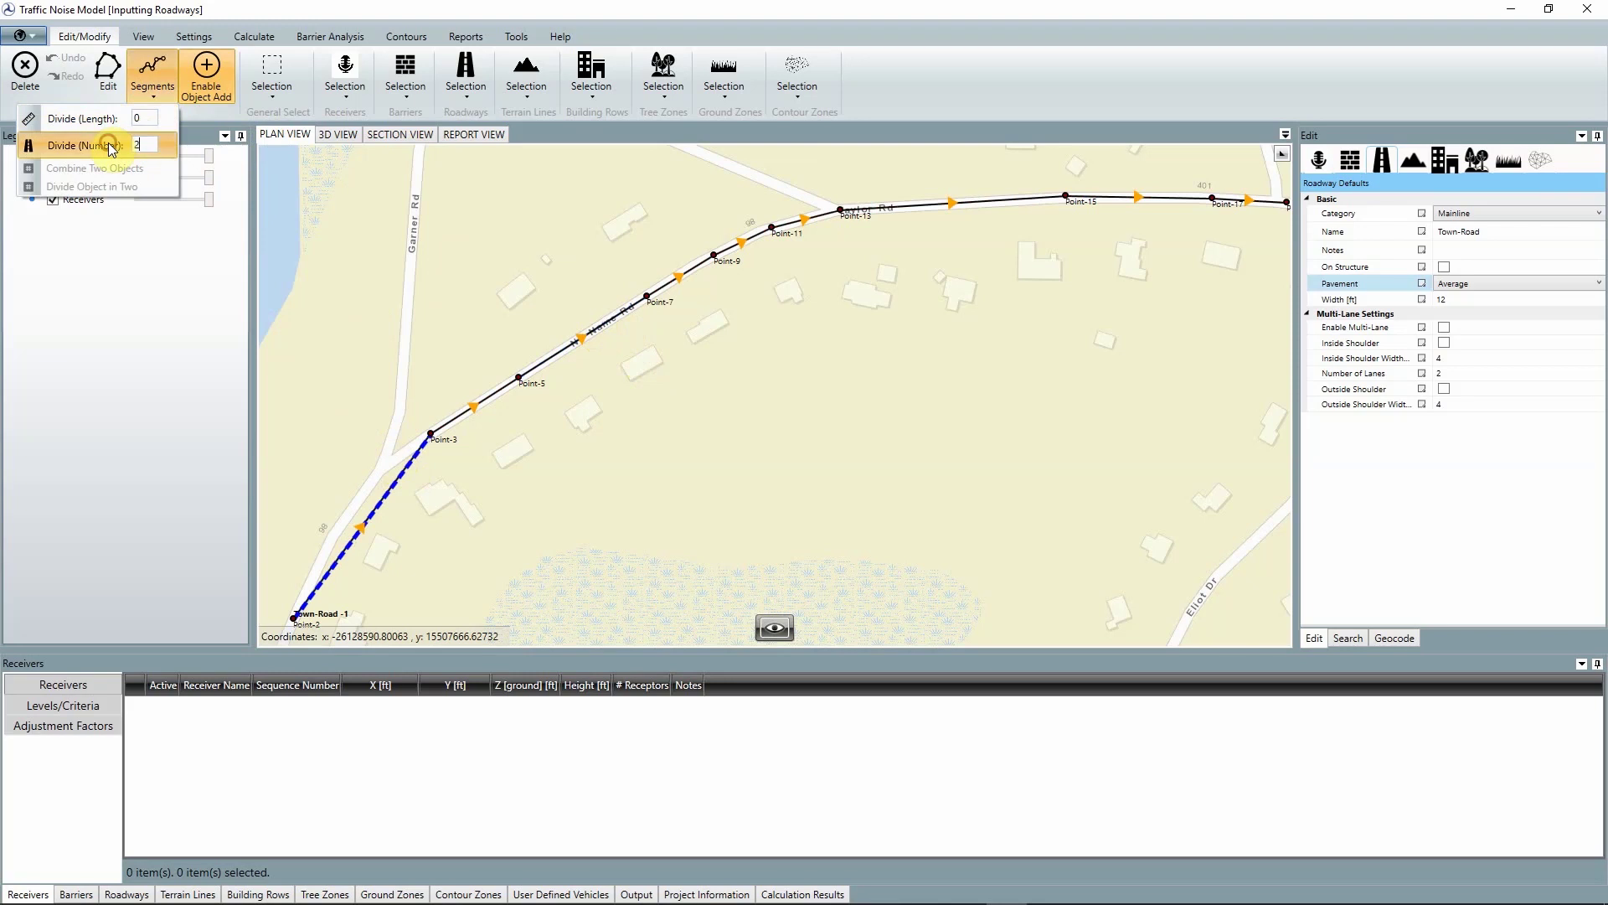
pyautogui.click(110, 82)
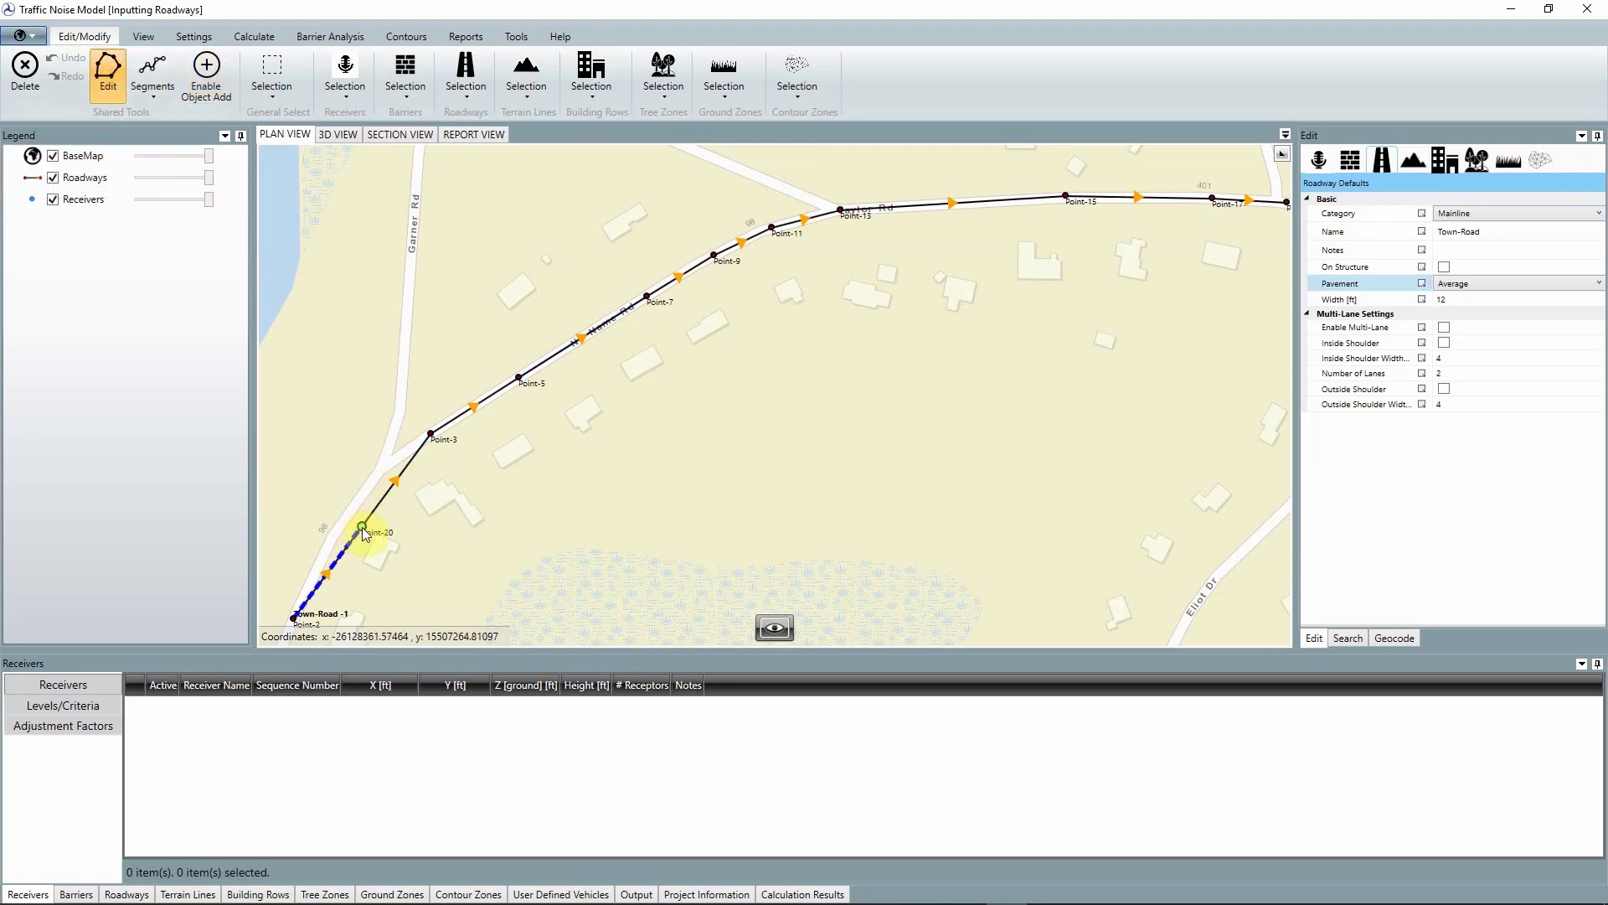
# Split the Point-20 to Point-3 segment to add Point-21, then nudge Point-21 slightly
pyautogui.moveTo(361, 525); pyautogui.dragTo(319, 526)
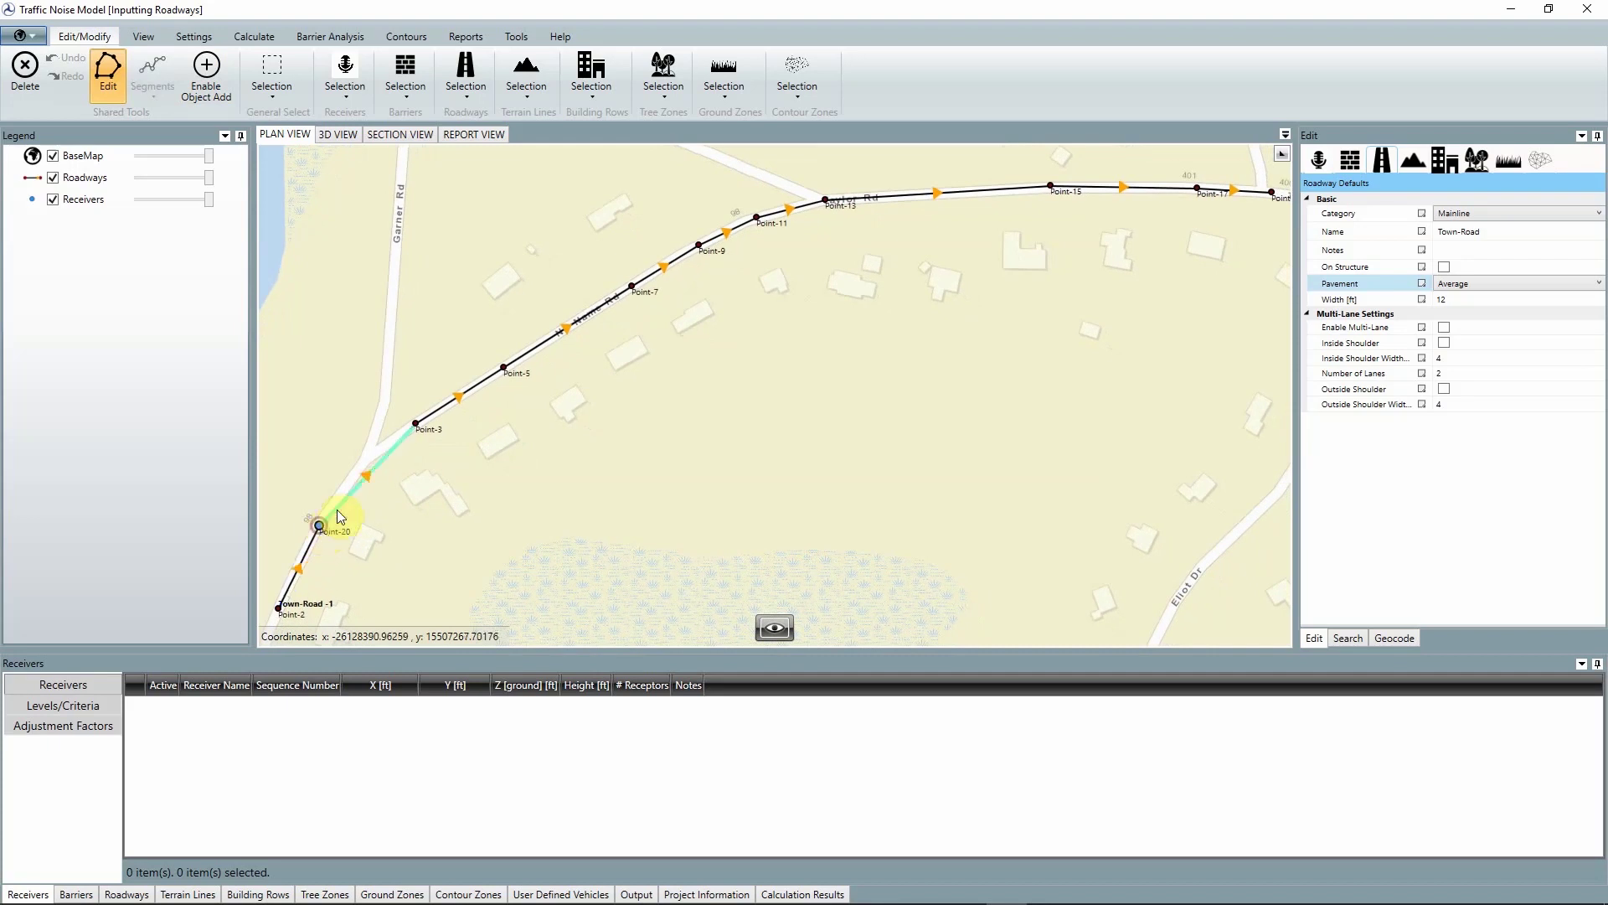
pyautogui.click(359, 481)
pyautogui.click(153, 88)
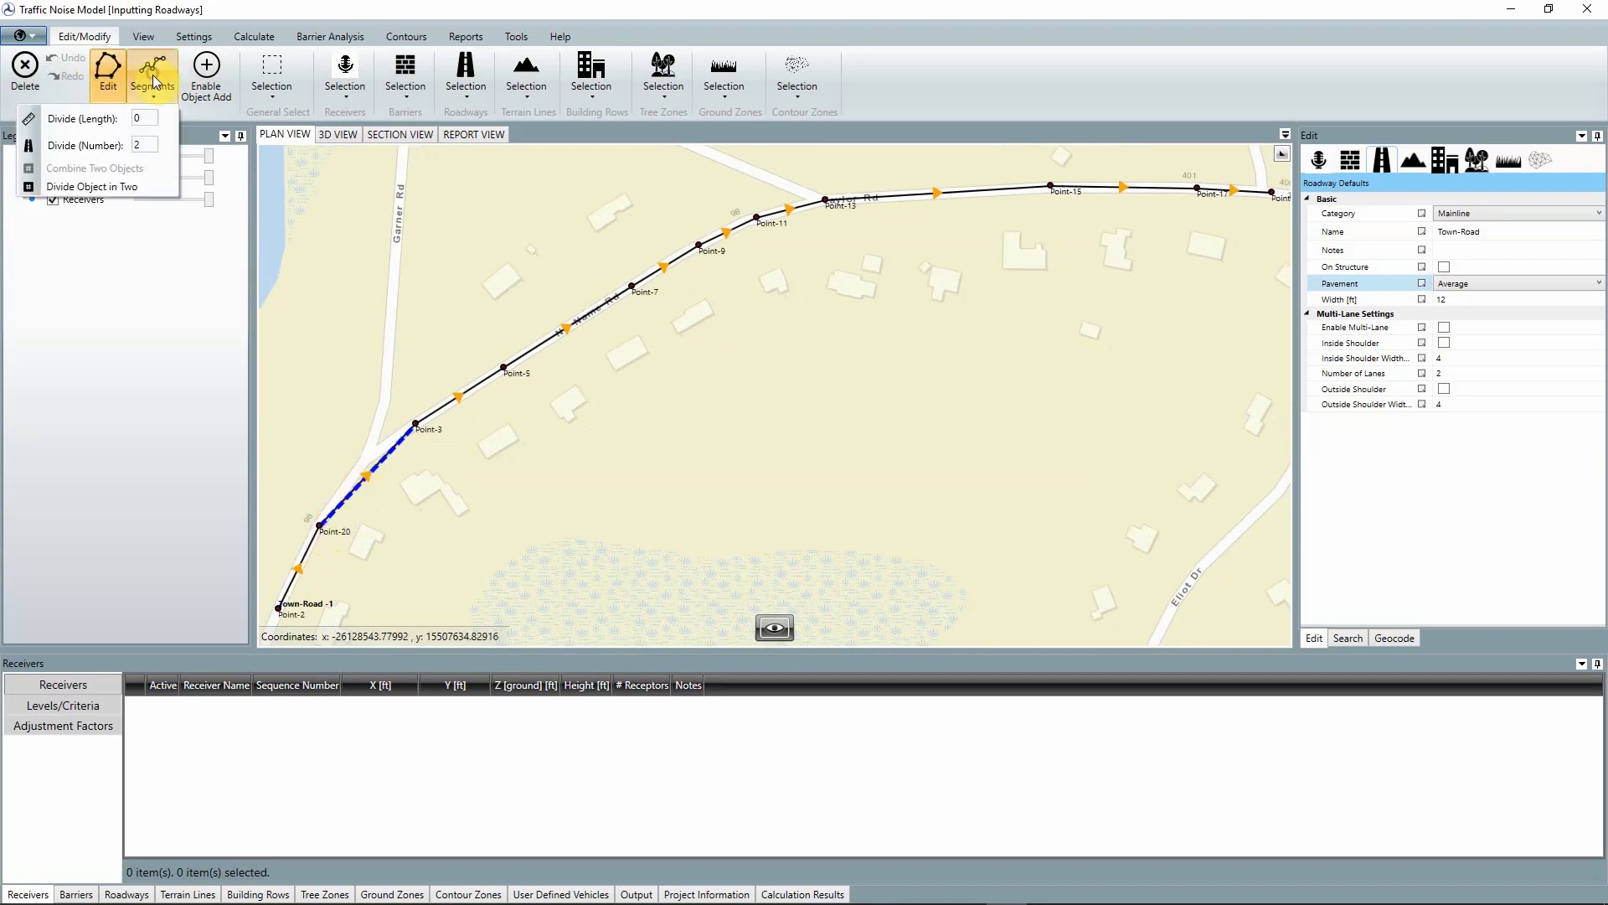
pyautogui.click(101, 139)
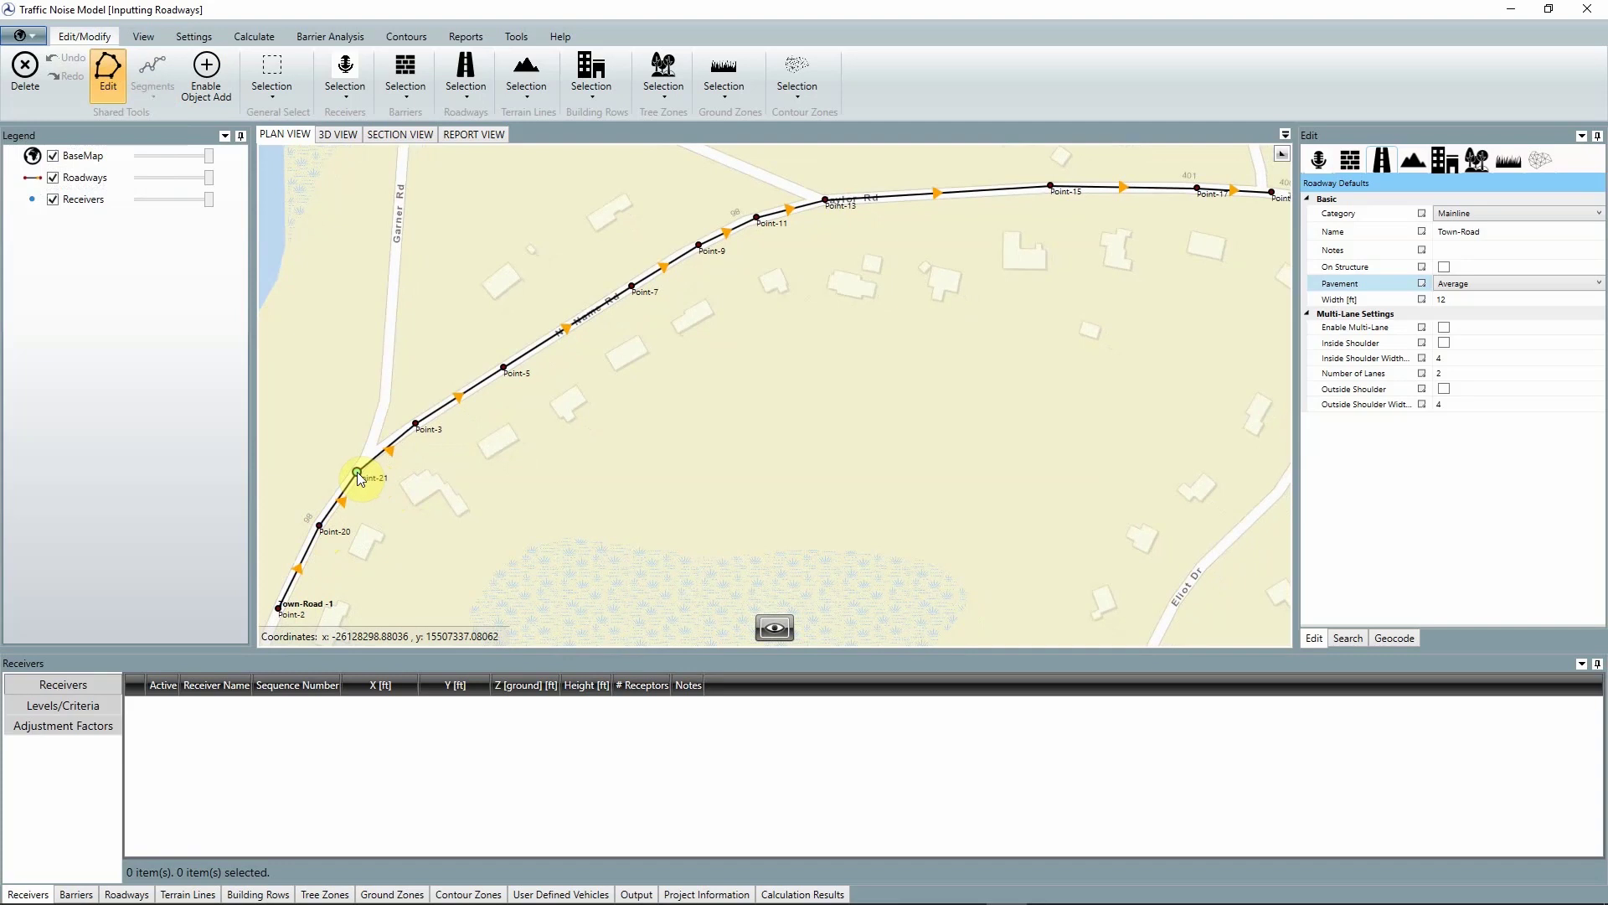
pyautogui.moveTo(365, 474); pyautogui.dragTo(357, 472)
# In the Roadways table, enter name 'Town-Road - No Name Road' and note 'Between Garner and Taylor Road'
pyautogui.click(127, 895)
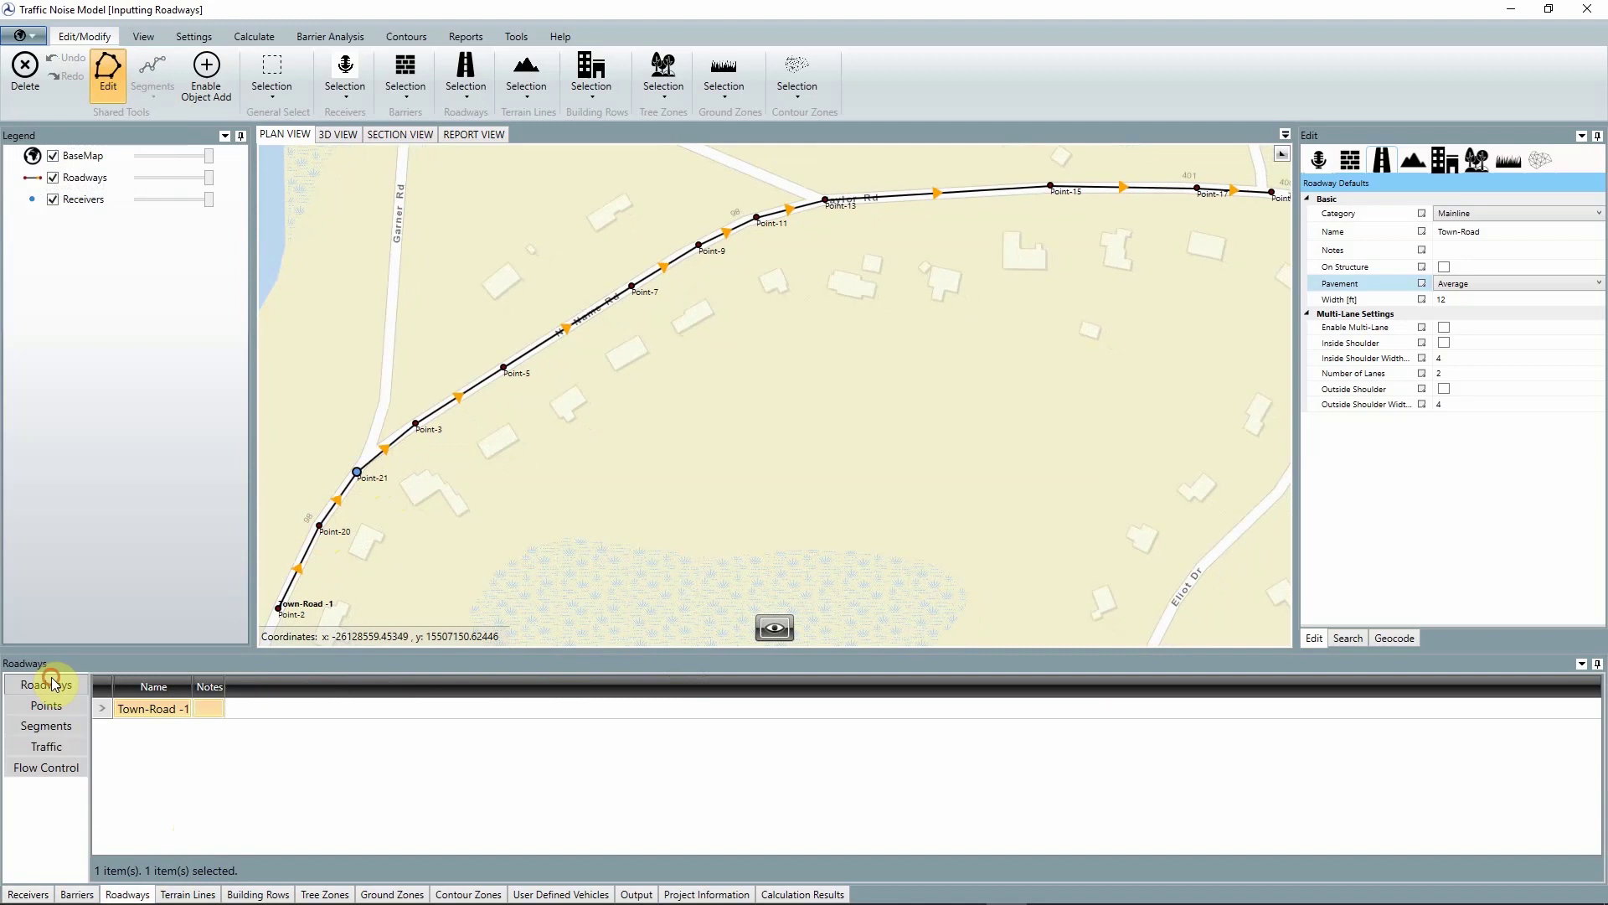
pyautogui.click(182, 711)
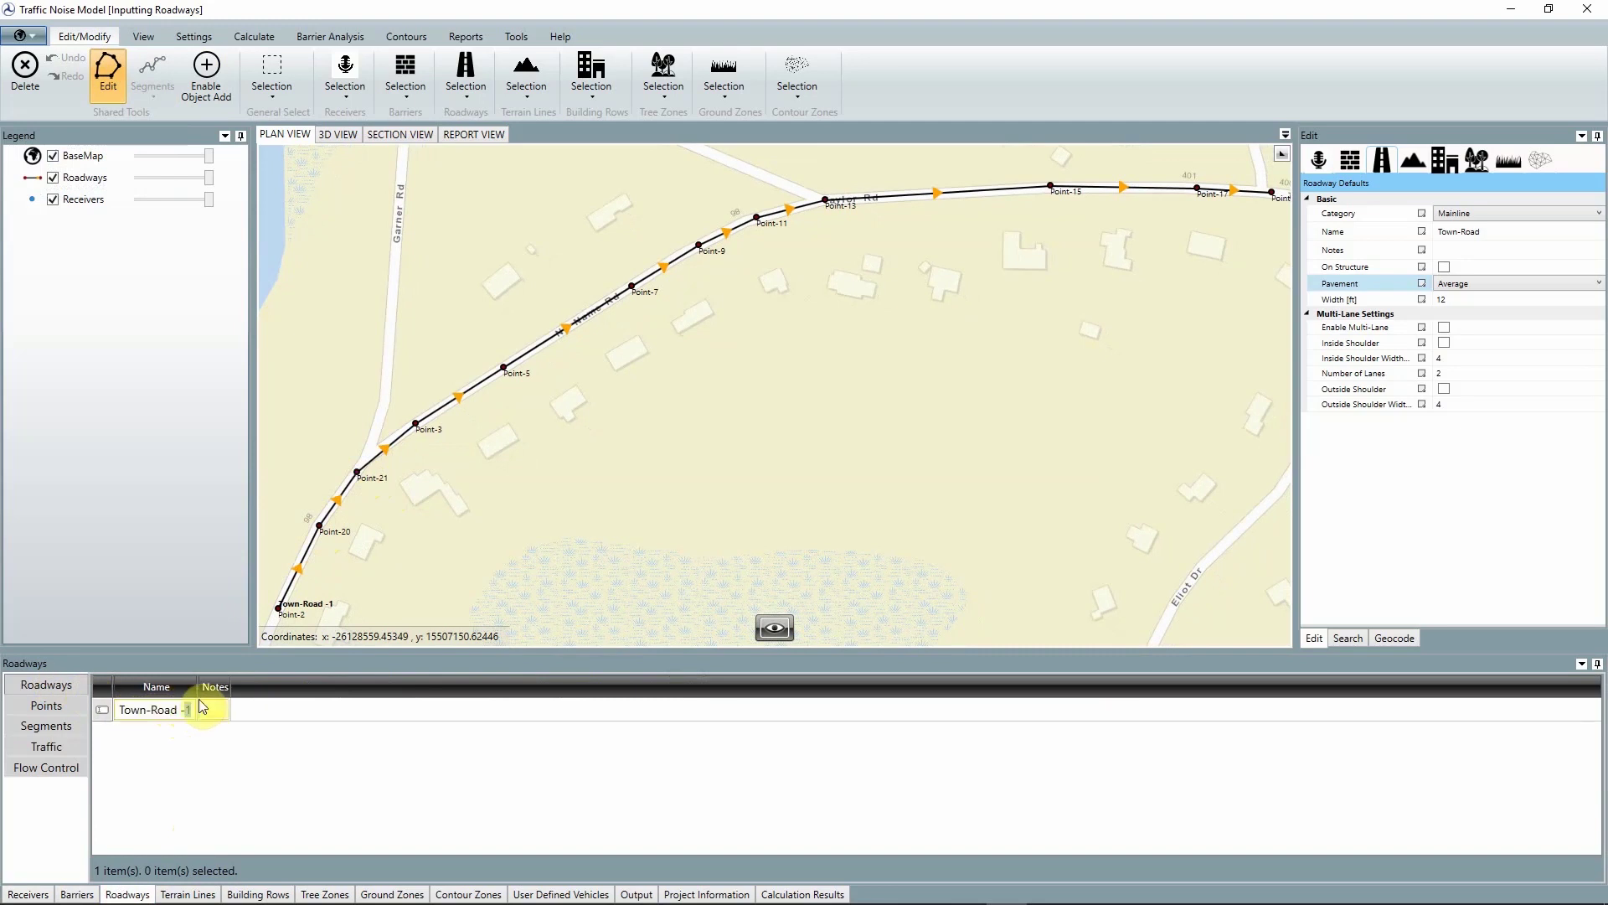
pyautogui.write('No Name Road')
pyautogui.click(305, 709)
pyautogui.write('Between')
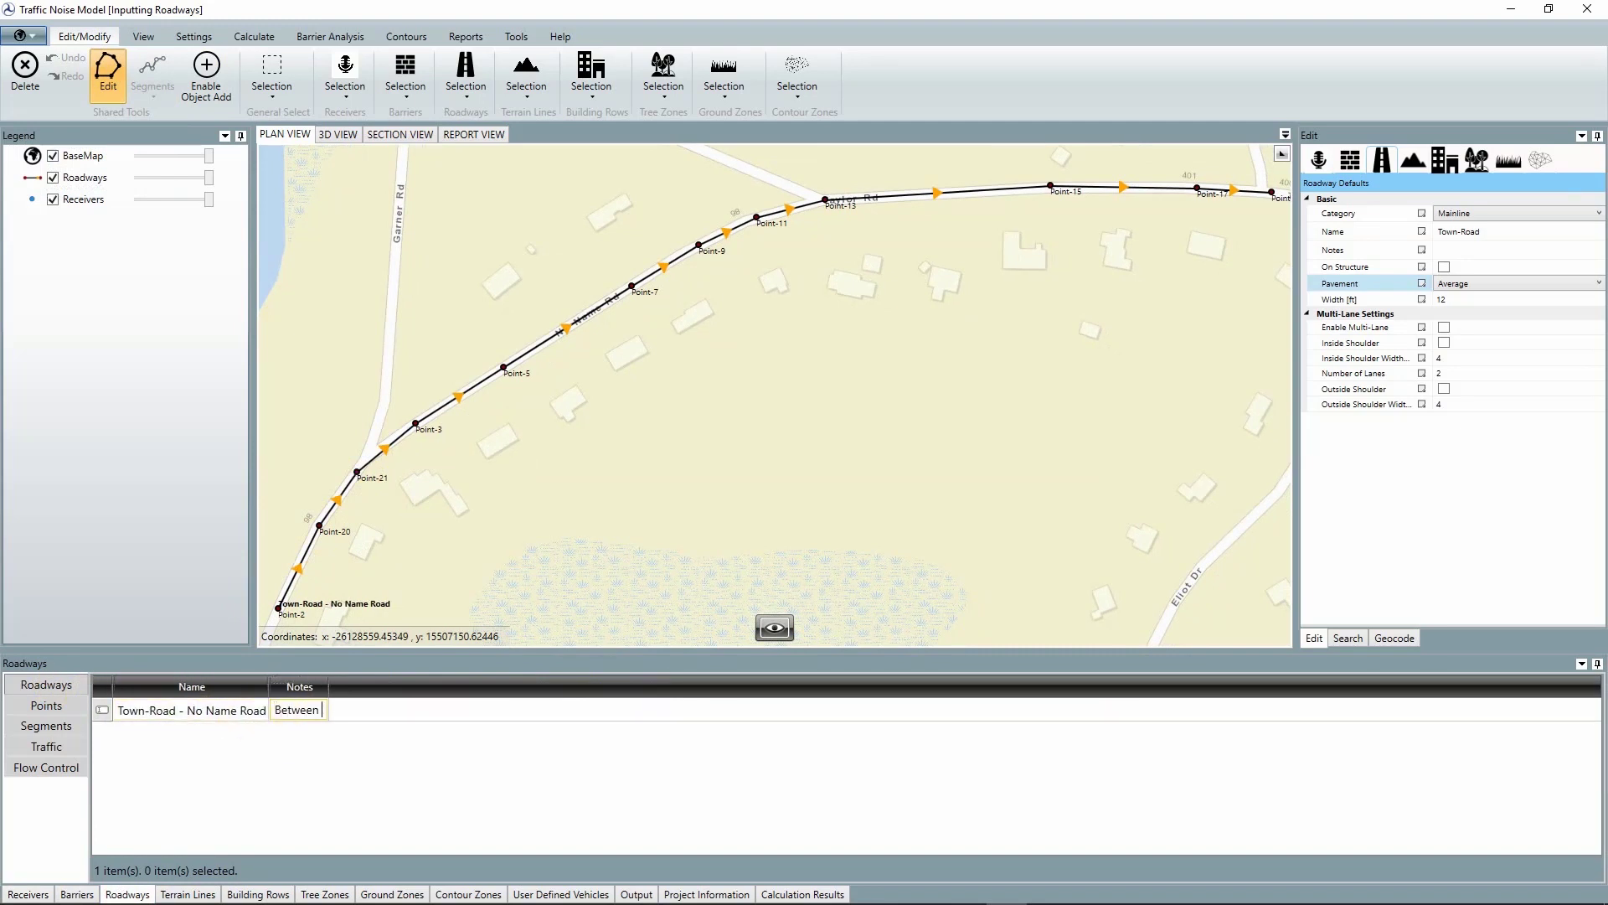
pyautogui.write(' Garner and Taylor R')
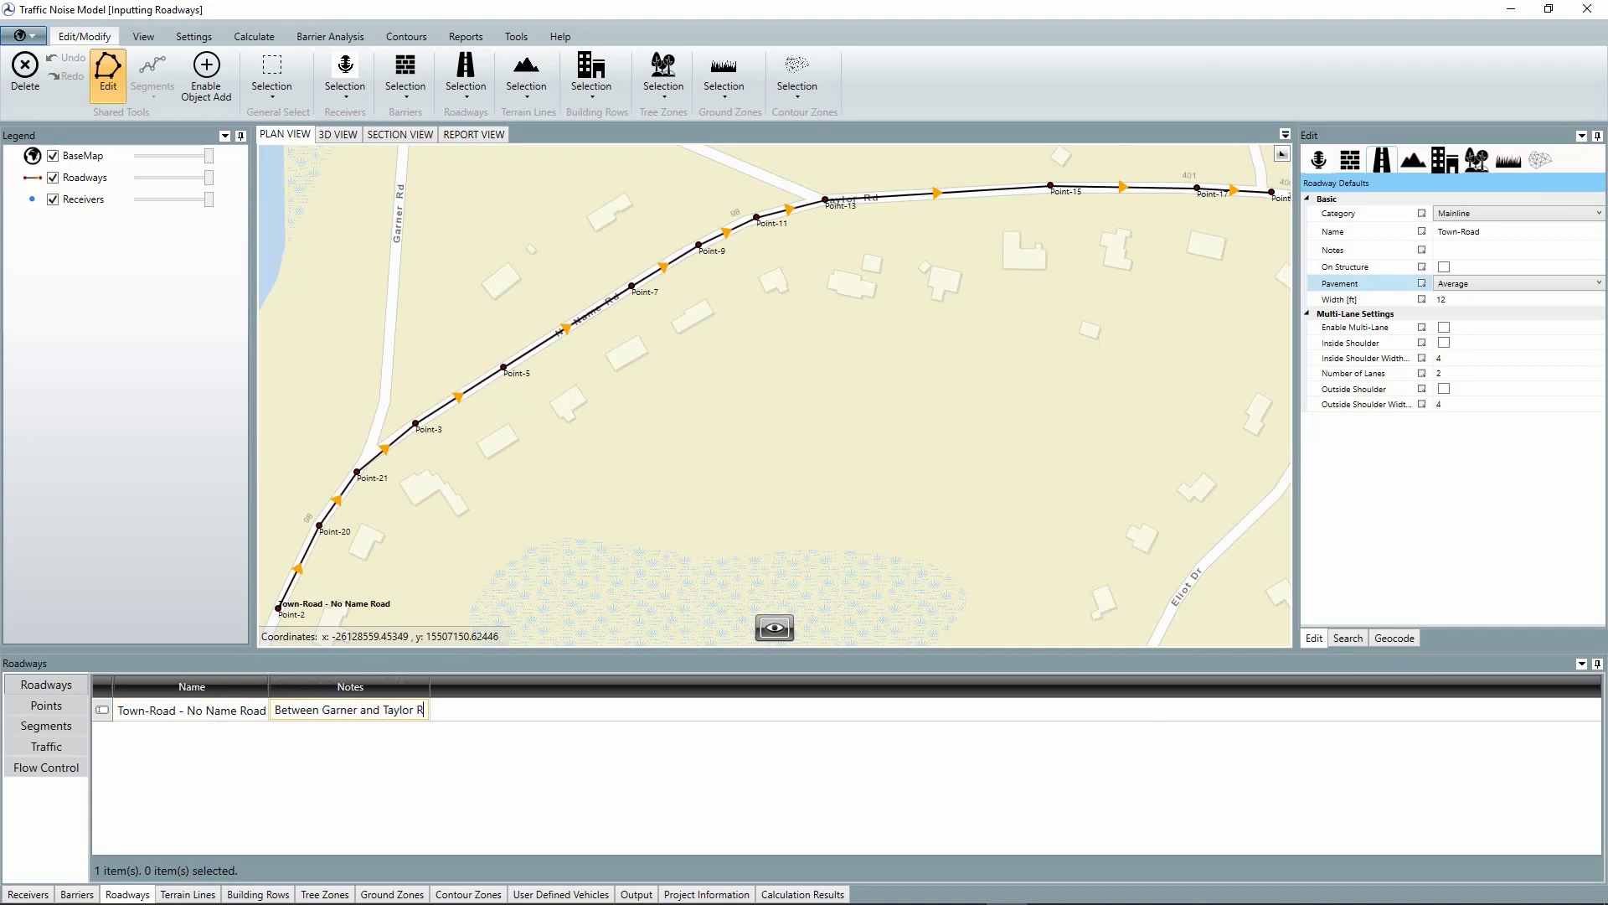
pyautogui.write('oad')
pyautogui.click(251, 709)
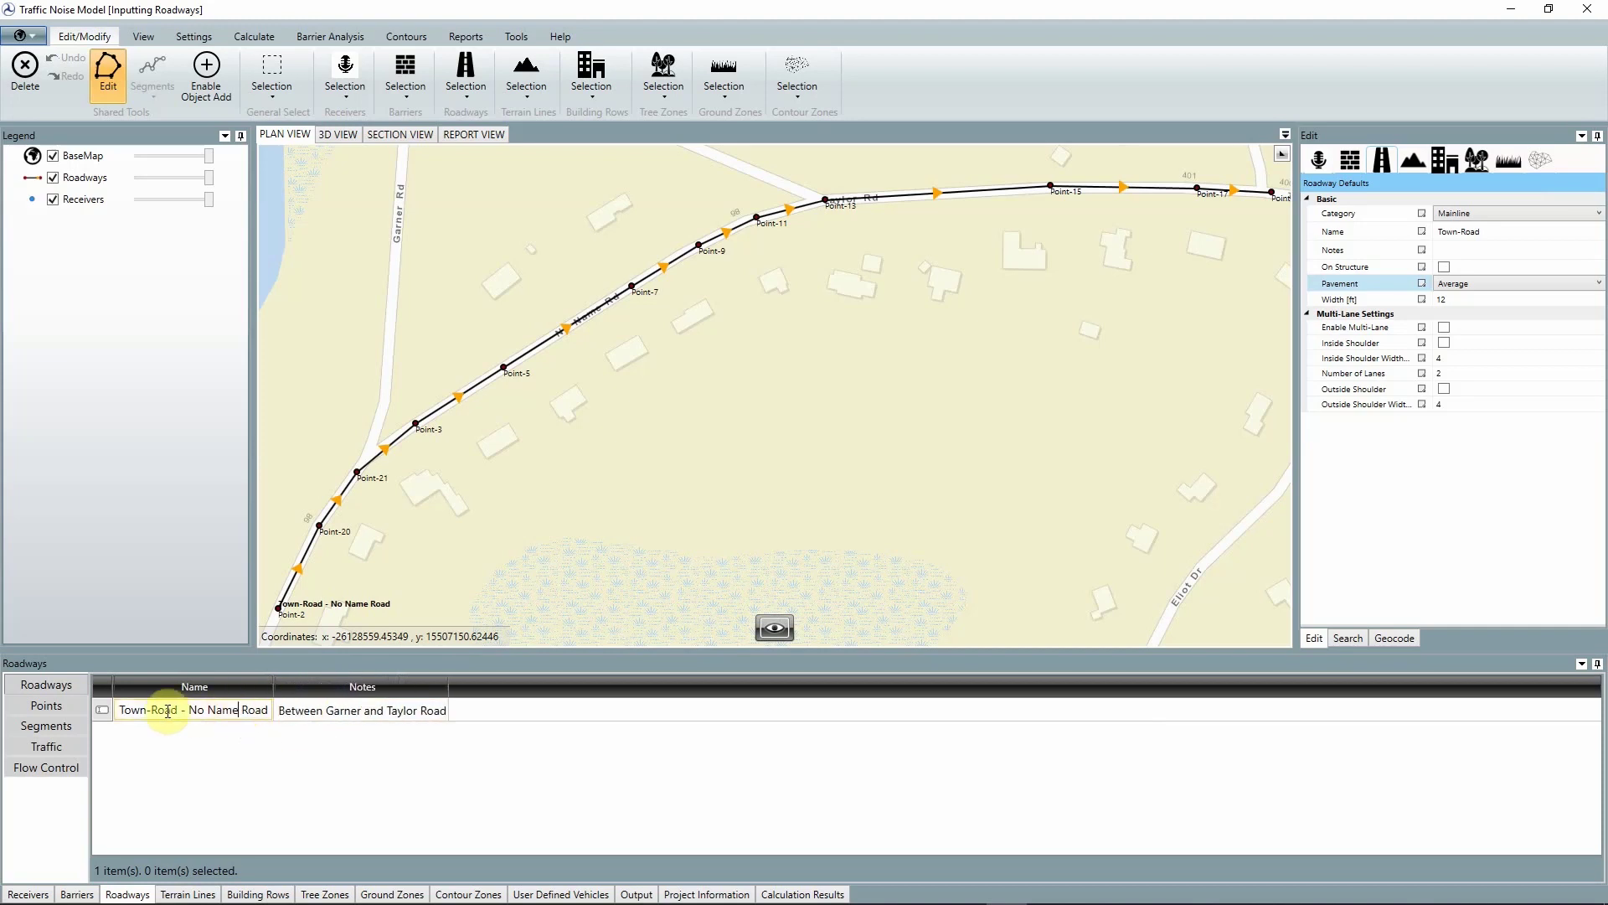
pyautogui.click(47, 708)
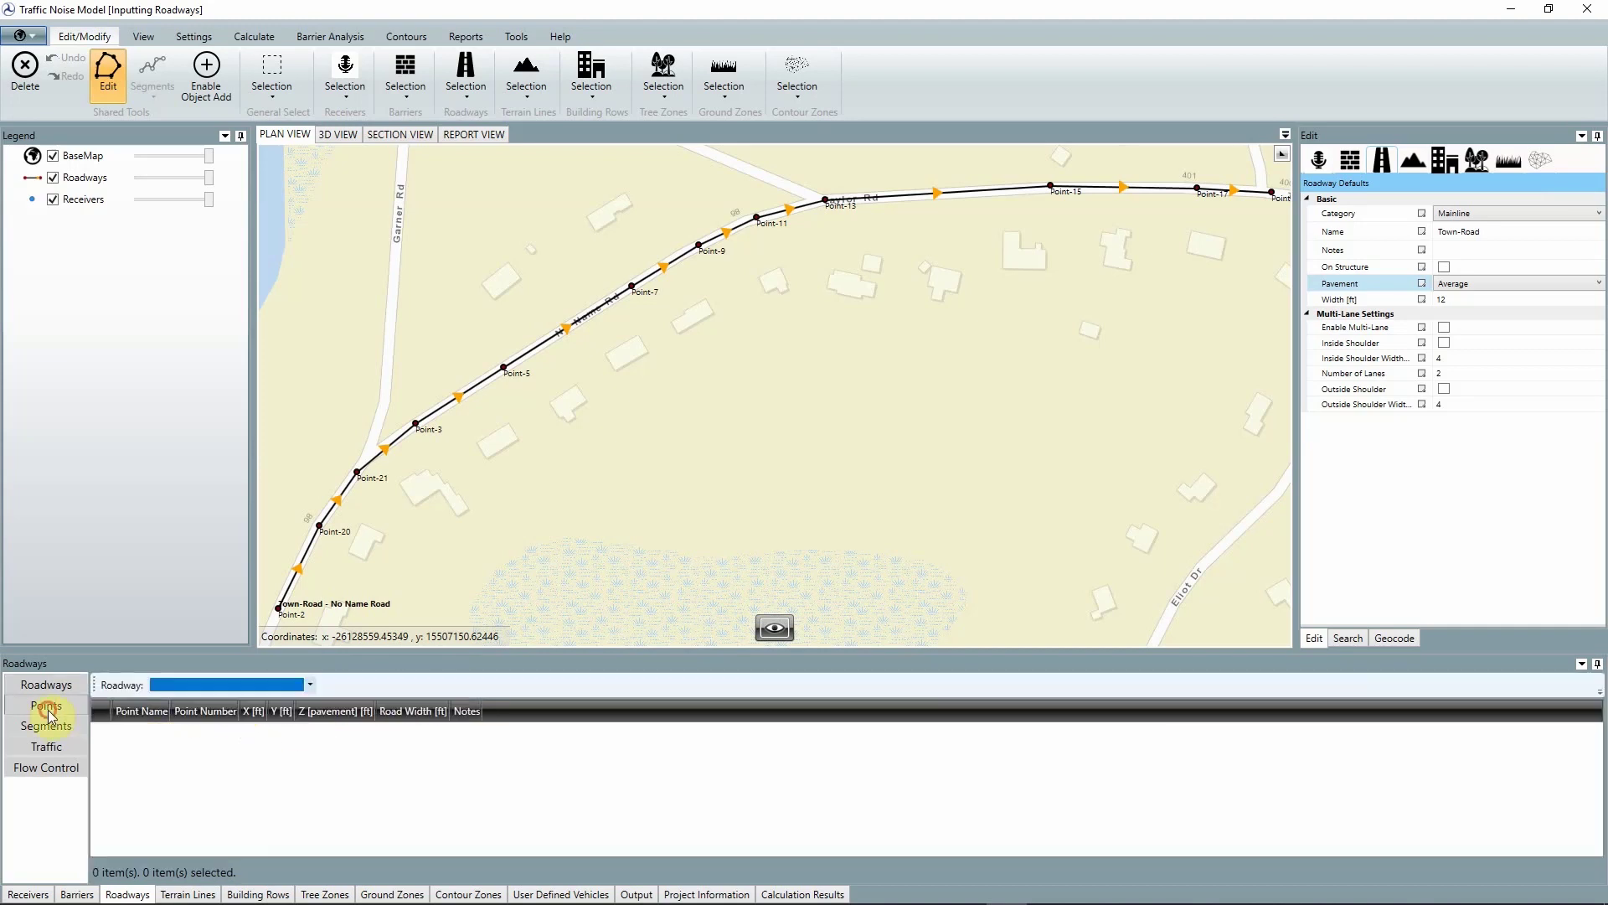
# Show Town-Road - No Name Road's 12 points, then its 11 Mainline, Average-pavement segments
pyautogui.click(201, 689)
pyautogui.click(202, 704)
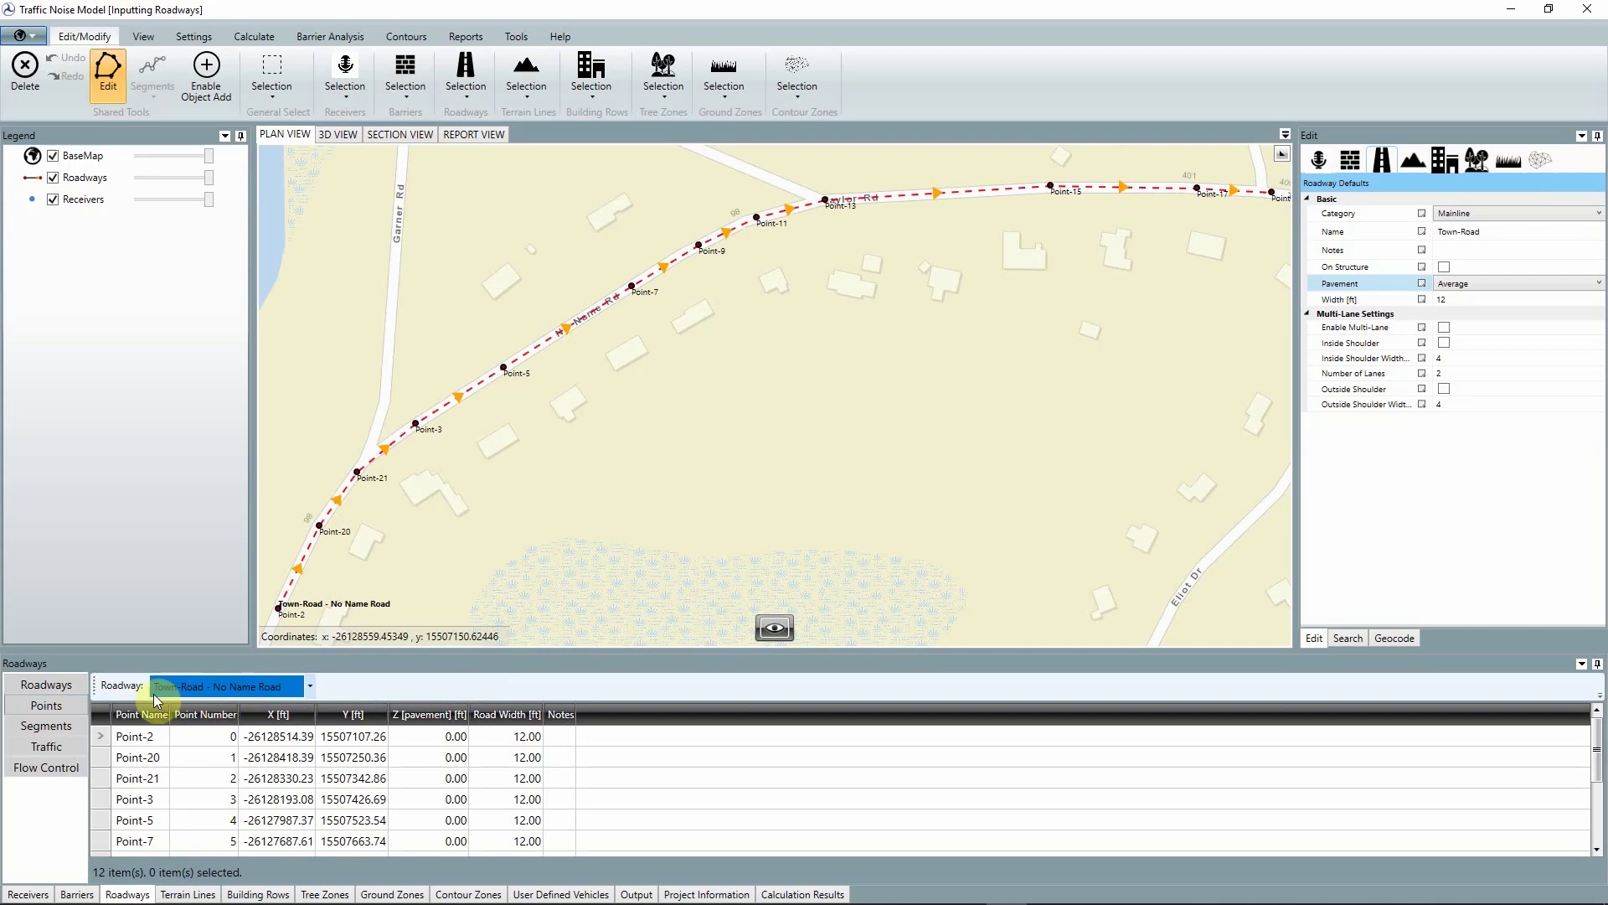
pyautogui.click(66, 732)
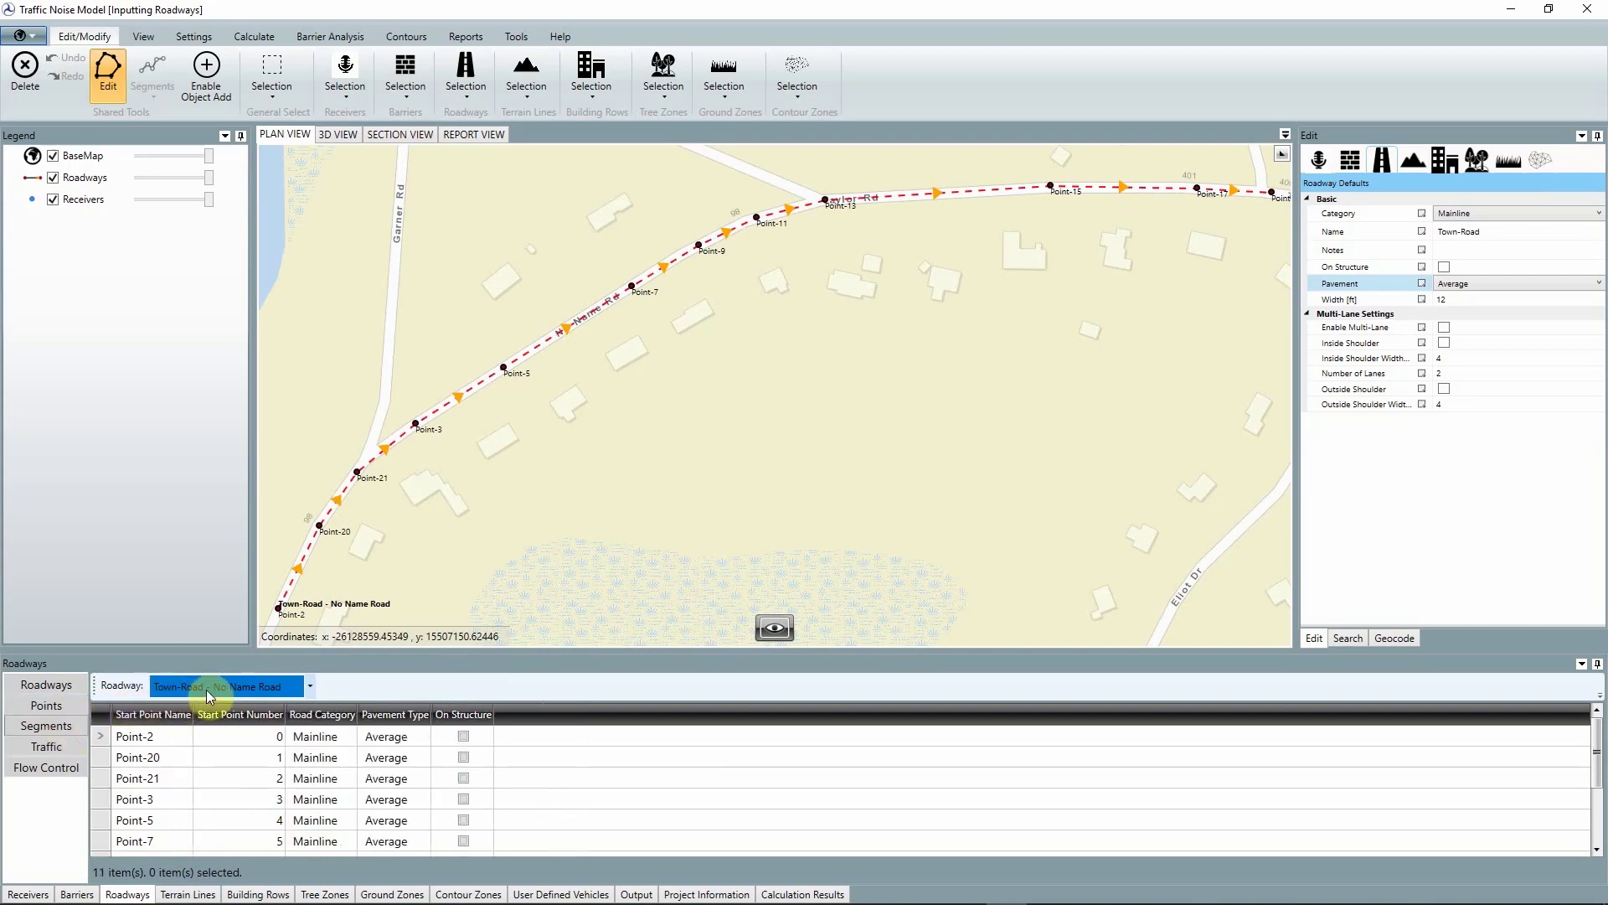
pyautogui.click(383, 736)
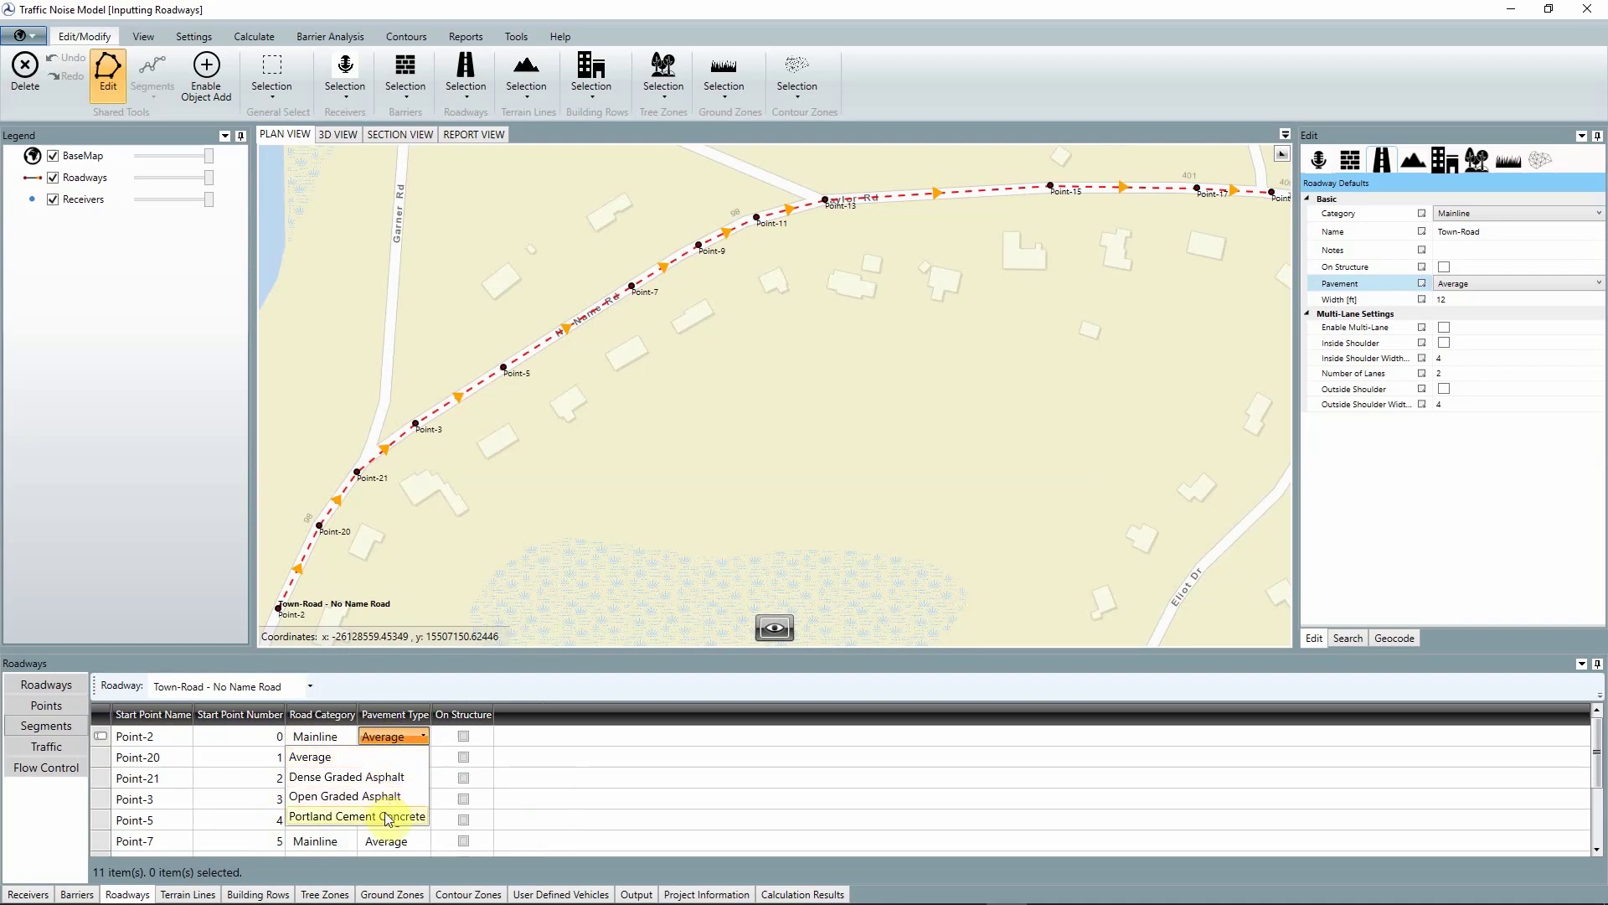
pyautogui.click(399, 736)
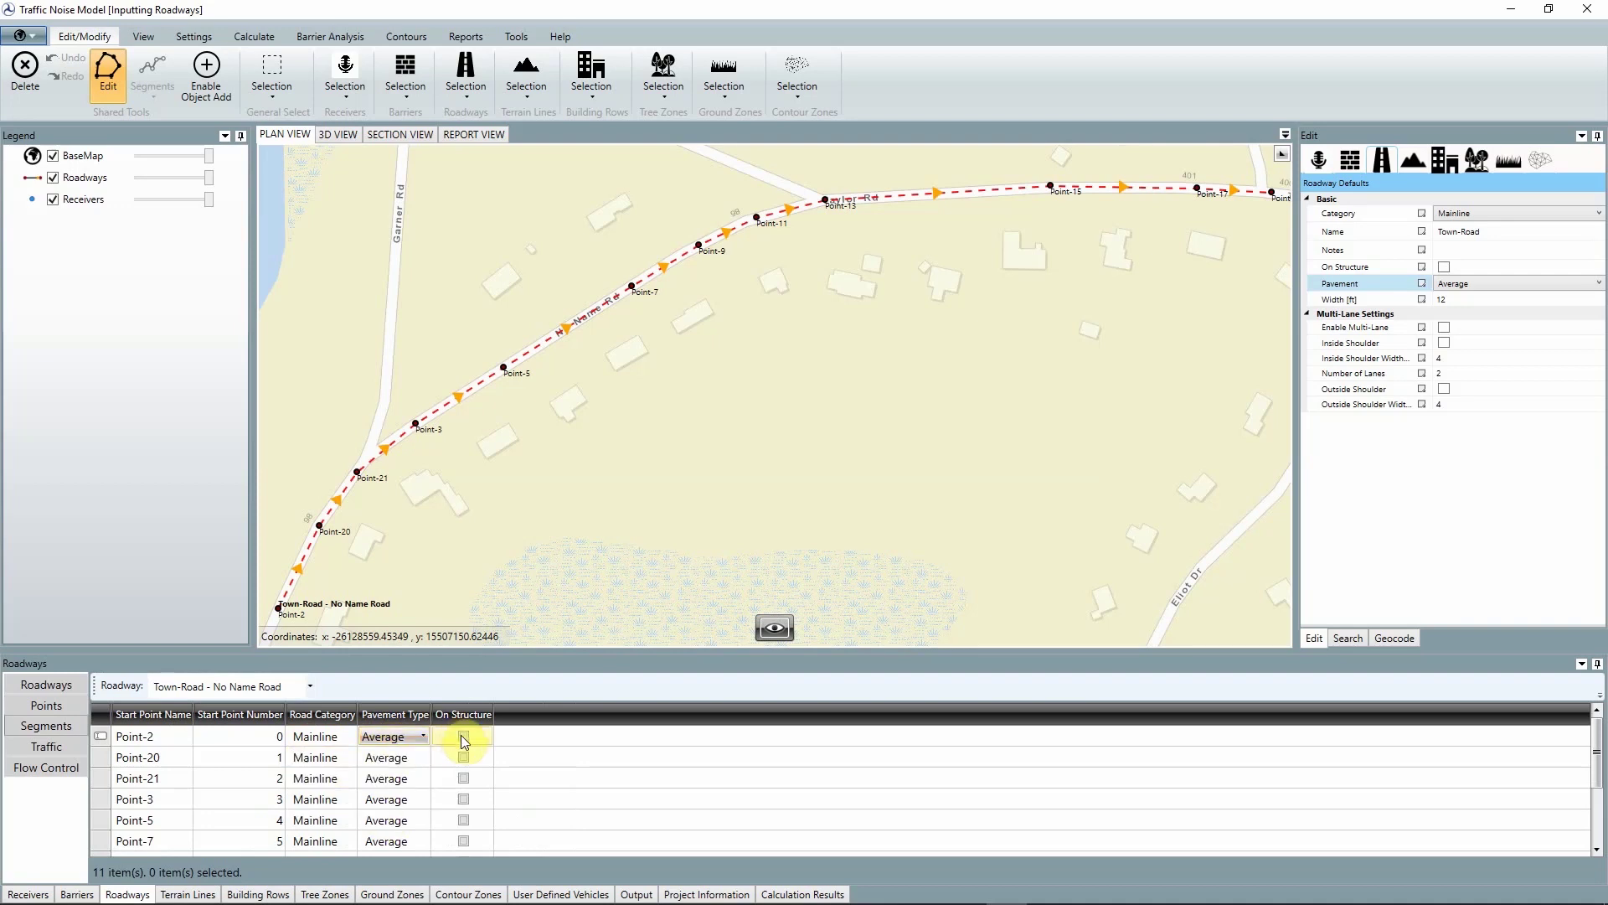
pyautogui.click(461, 735)
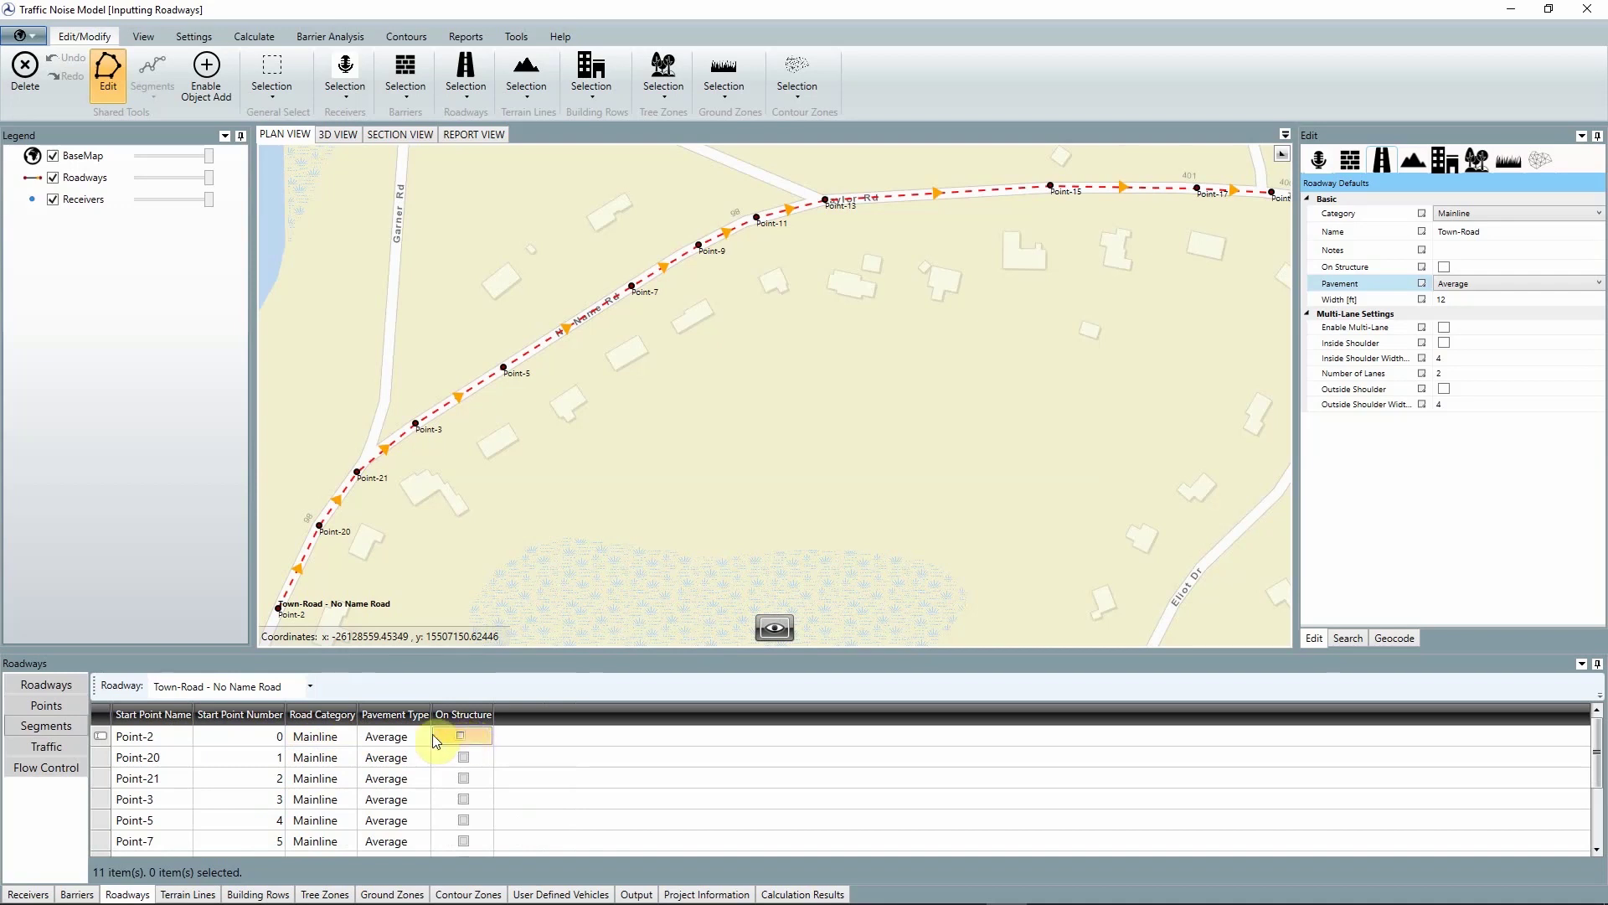
pyautogui.click(327, 736)
pyautogui.click(330, 736)
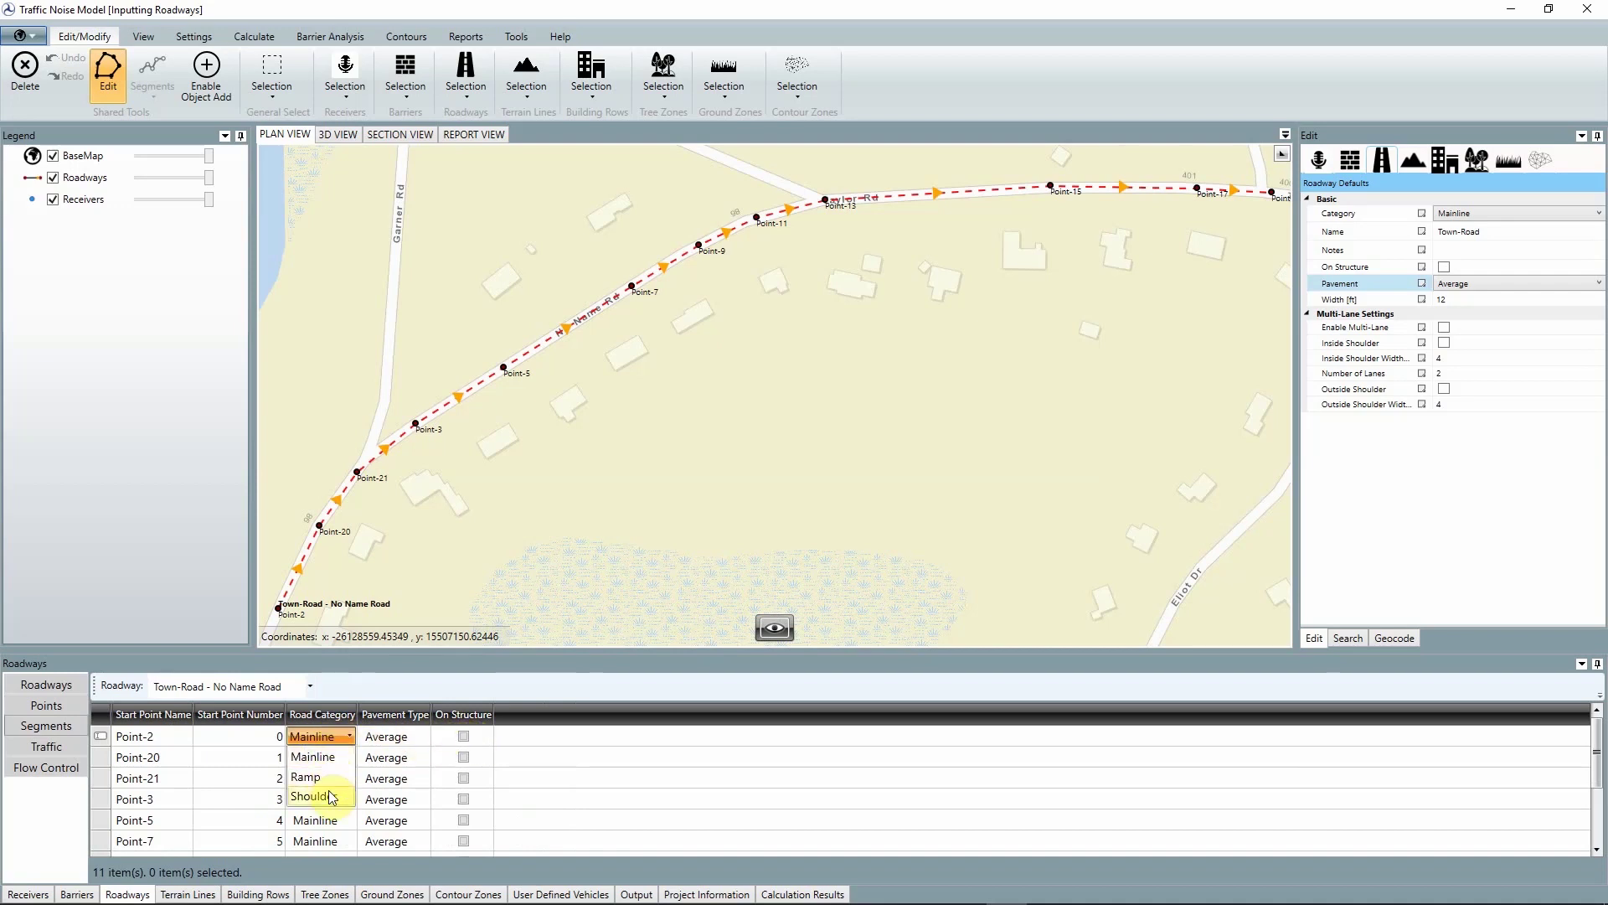
pyautogui.click(311, 756)
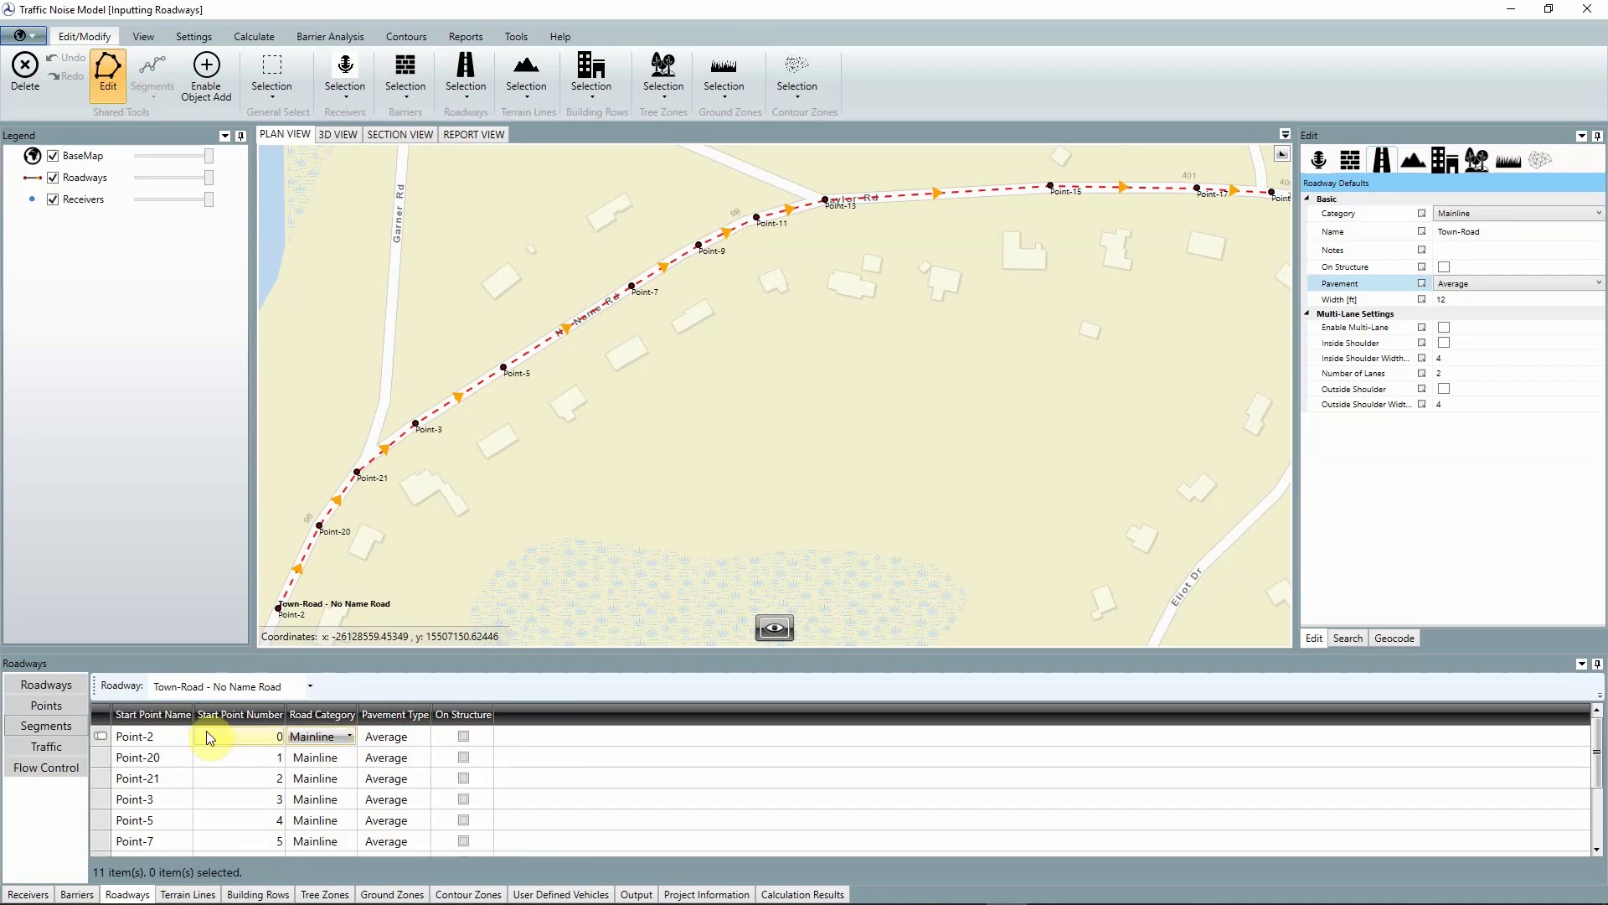
# Change the project's traffic input type to Ldn: Day Night in Project Settings and save
pyautogui.click(46, 744)
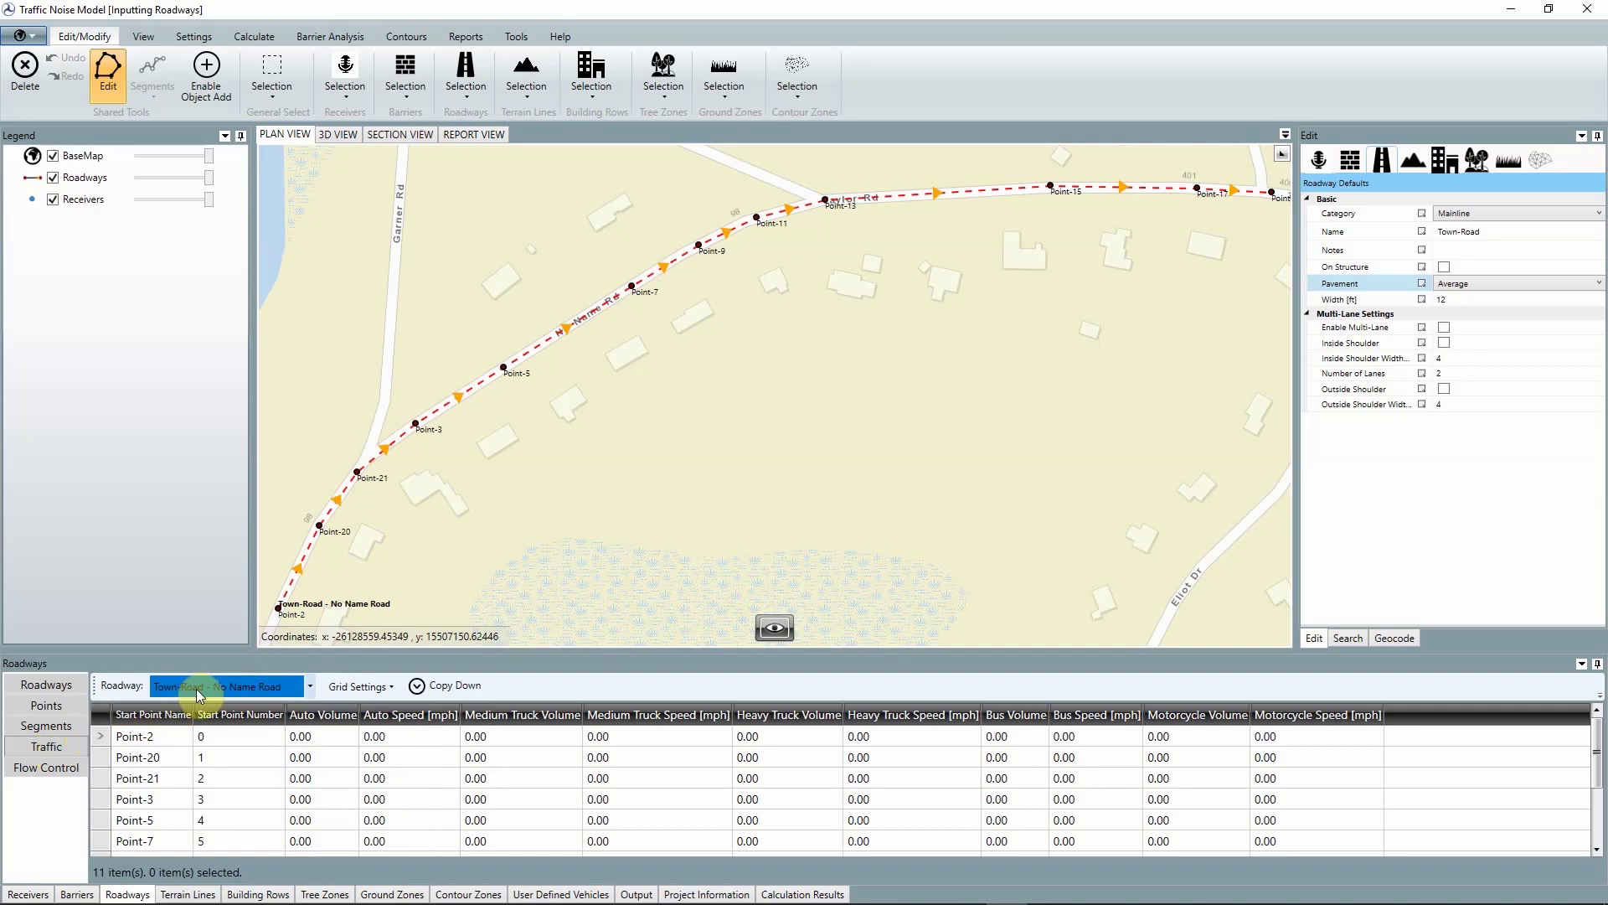
pyautogui.click(192, 37)
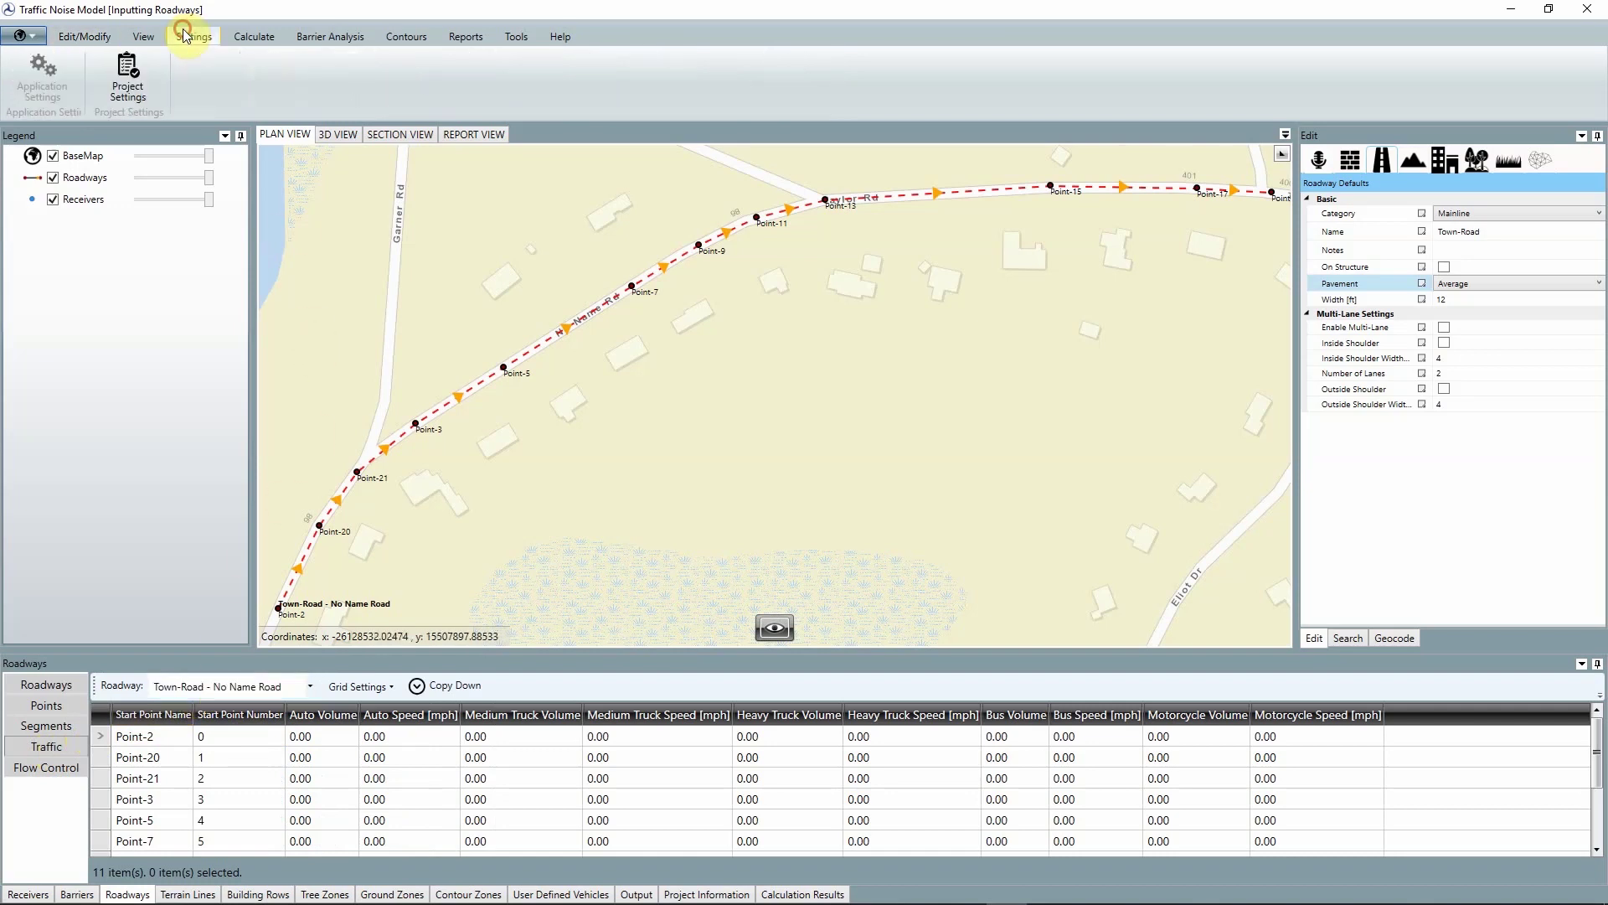
pyautogui.click(136, 73)
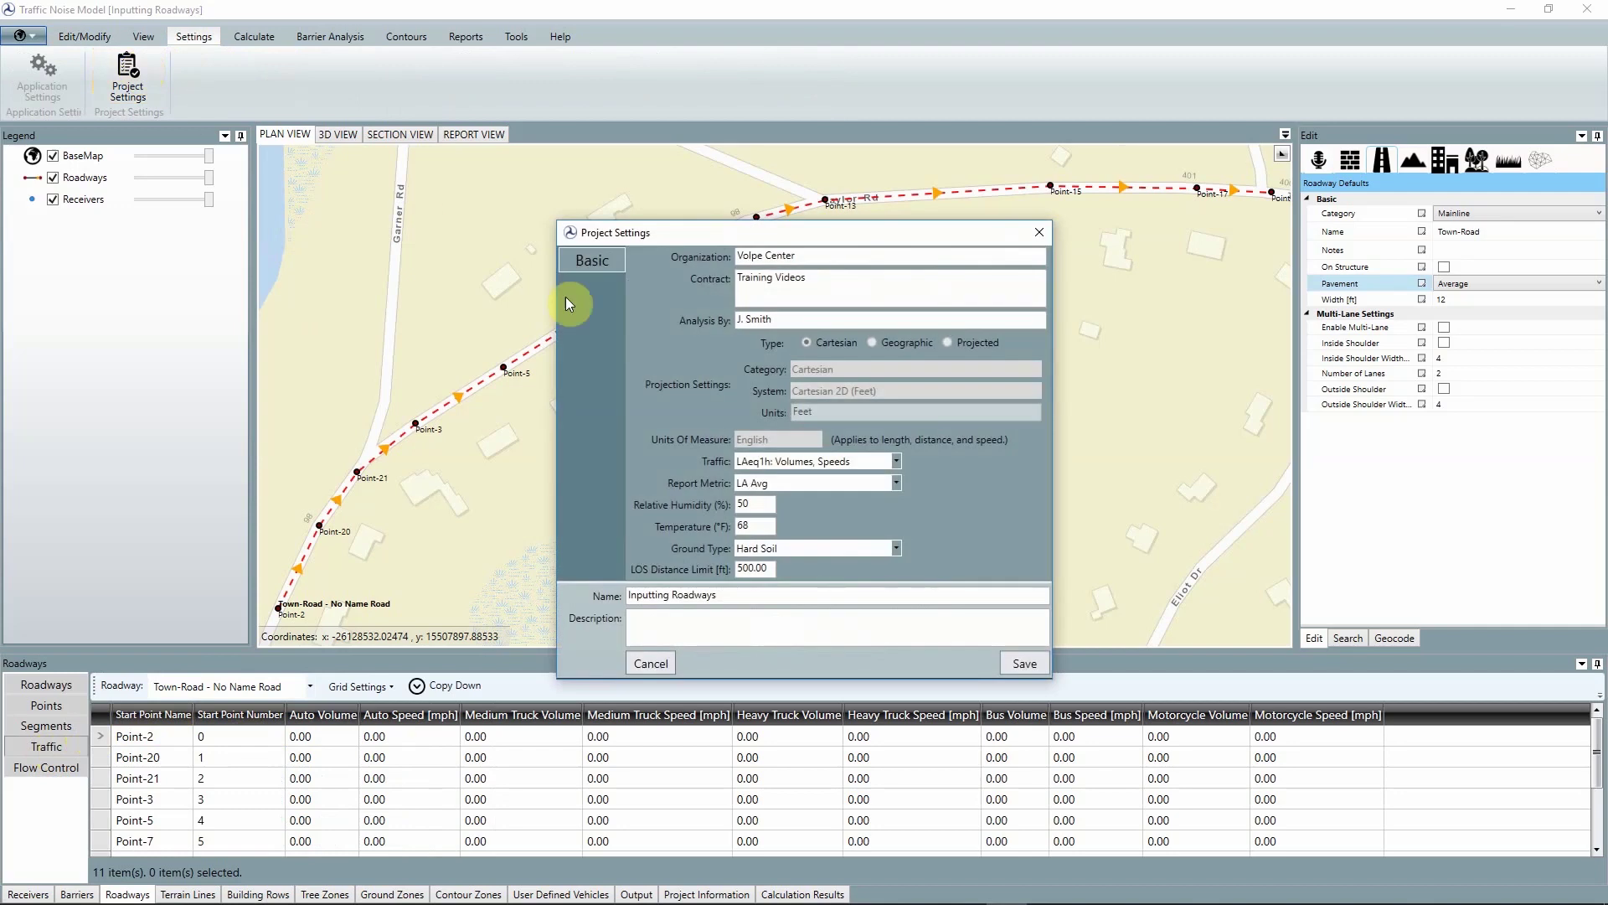
pyautogui.click(896, 462)
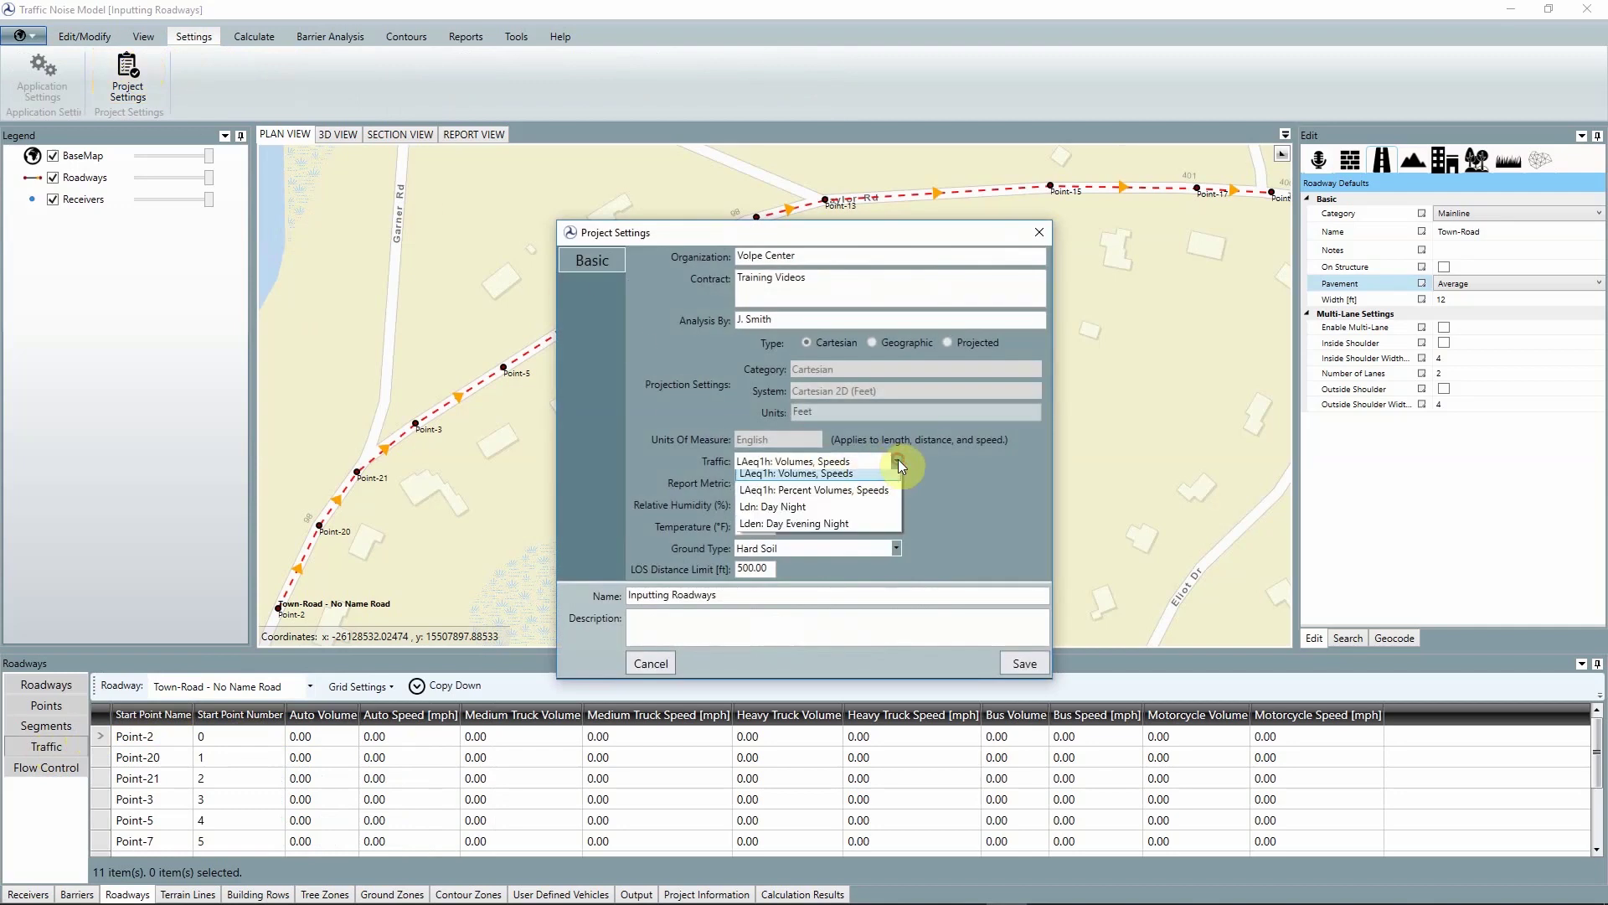
pyautogui.click(851, 509)
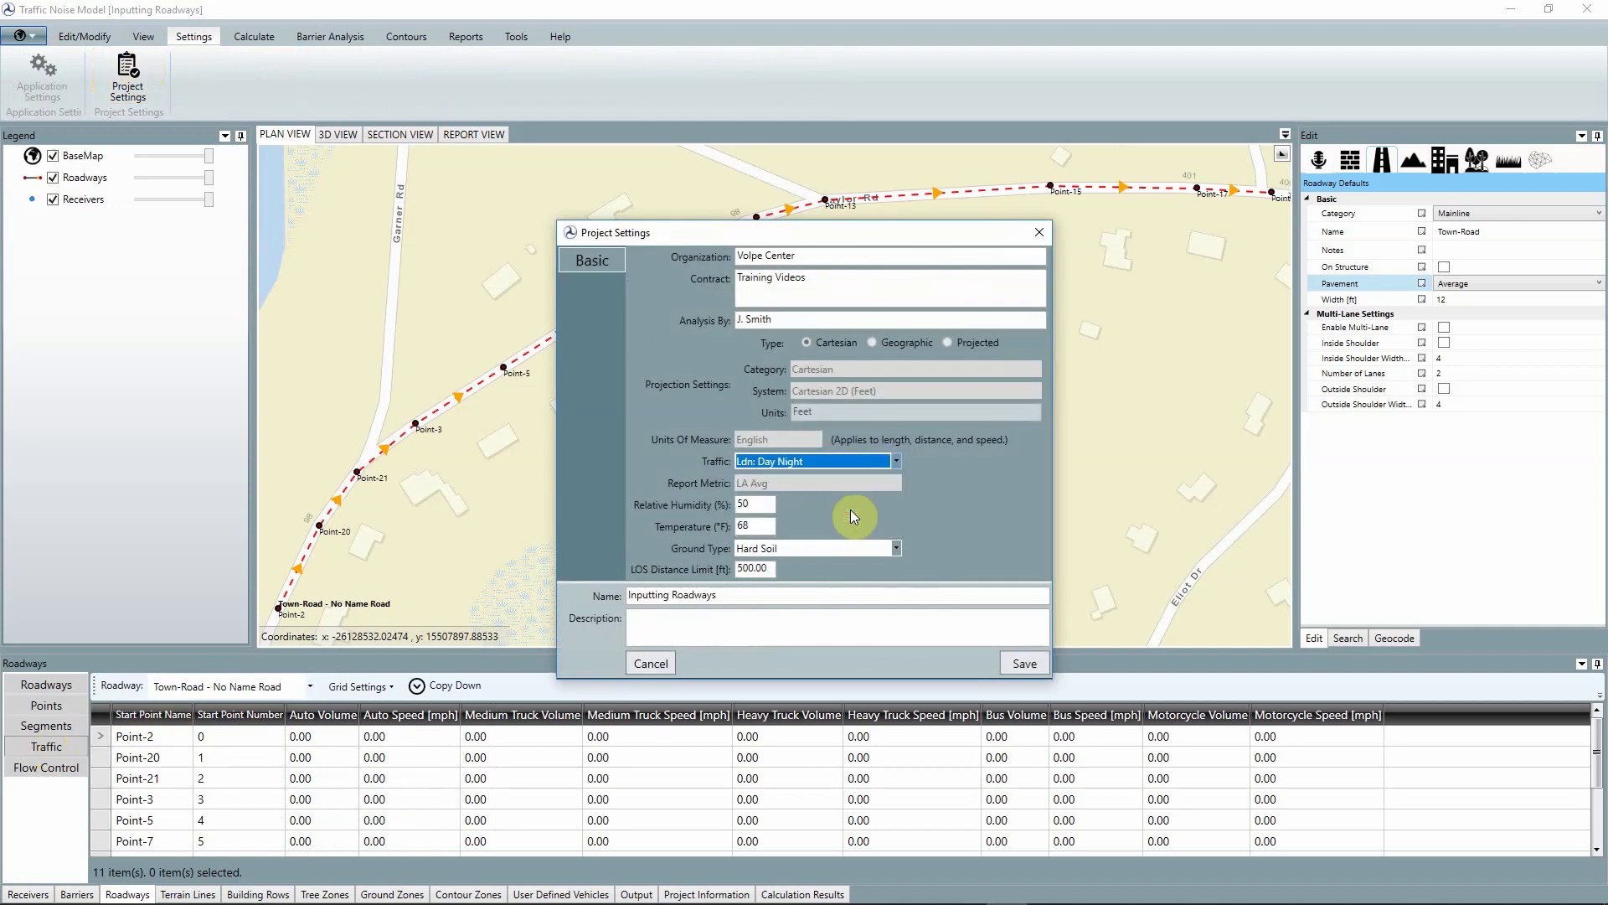
pyautogui.click(1024, 662)
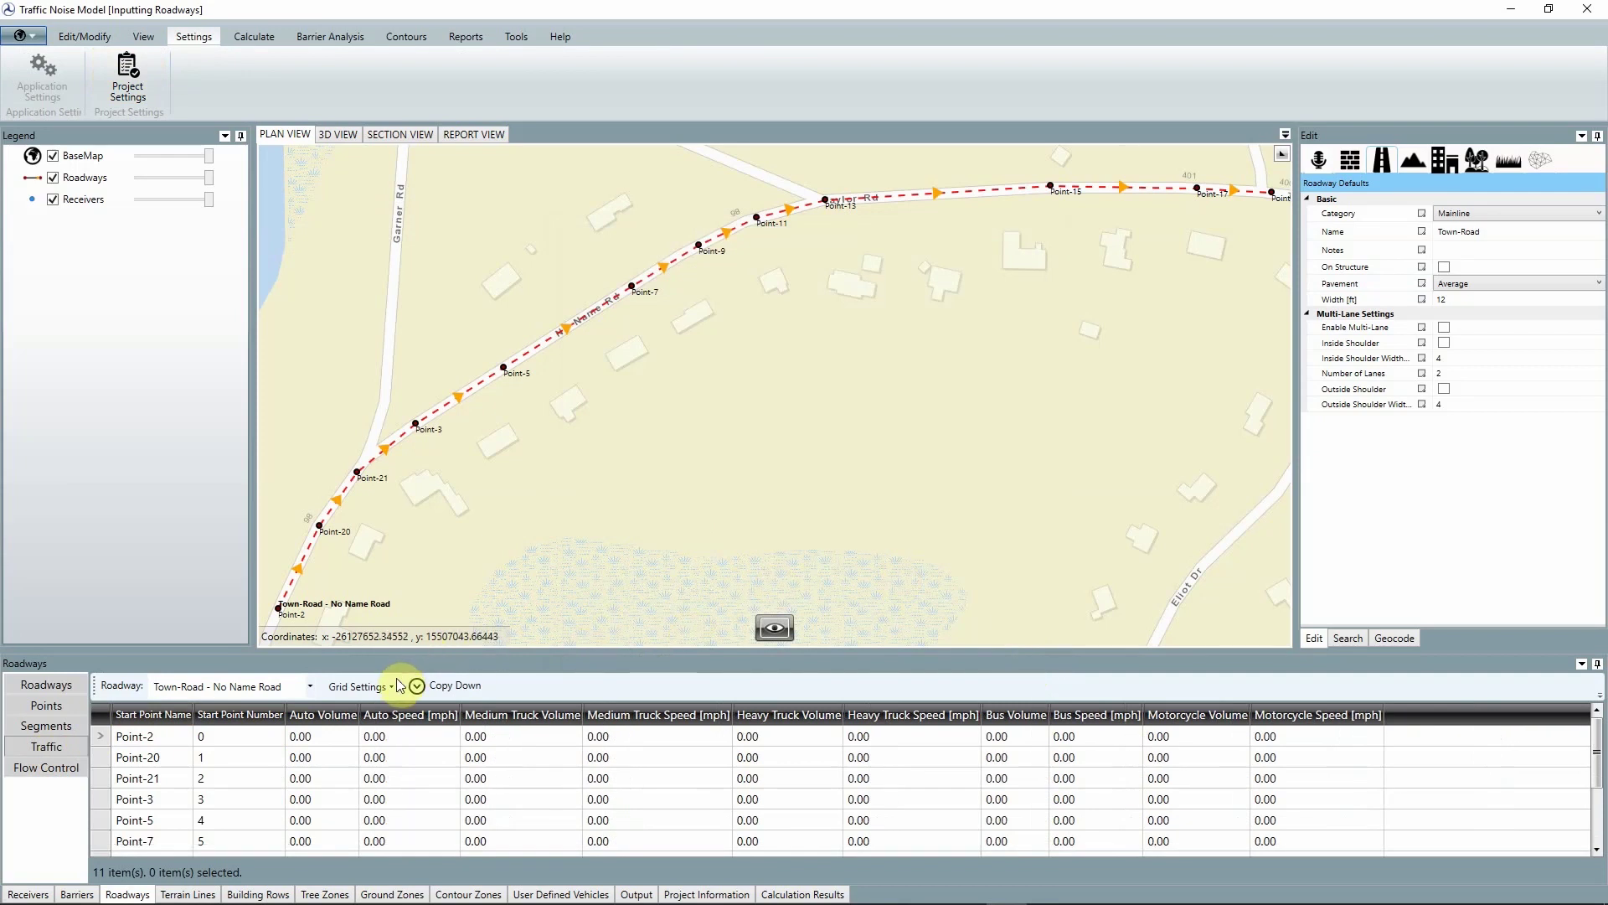
# Enter Point-2 volumes of 50 autos, 5 medium trucks and 1 heavy truck
pyautogui.click(333, 740)
pyautogui.write('50')
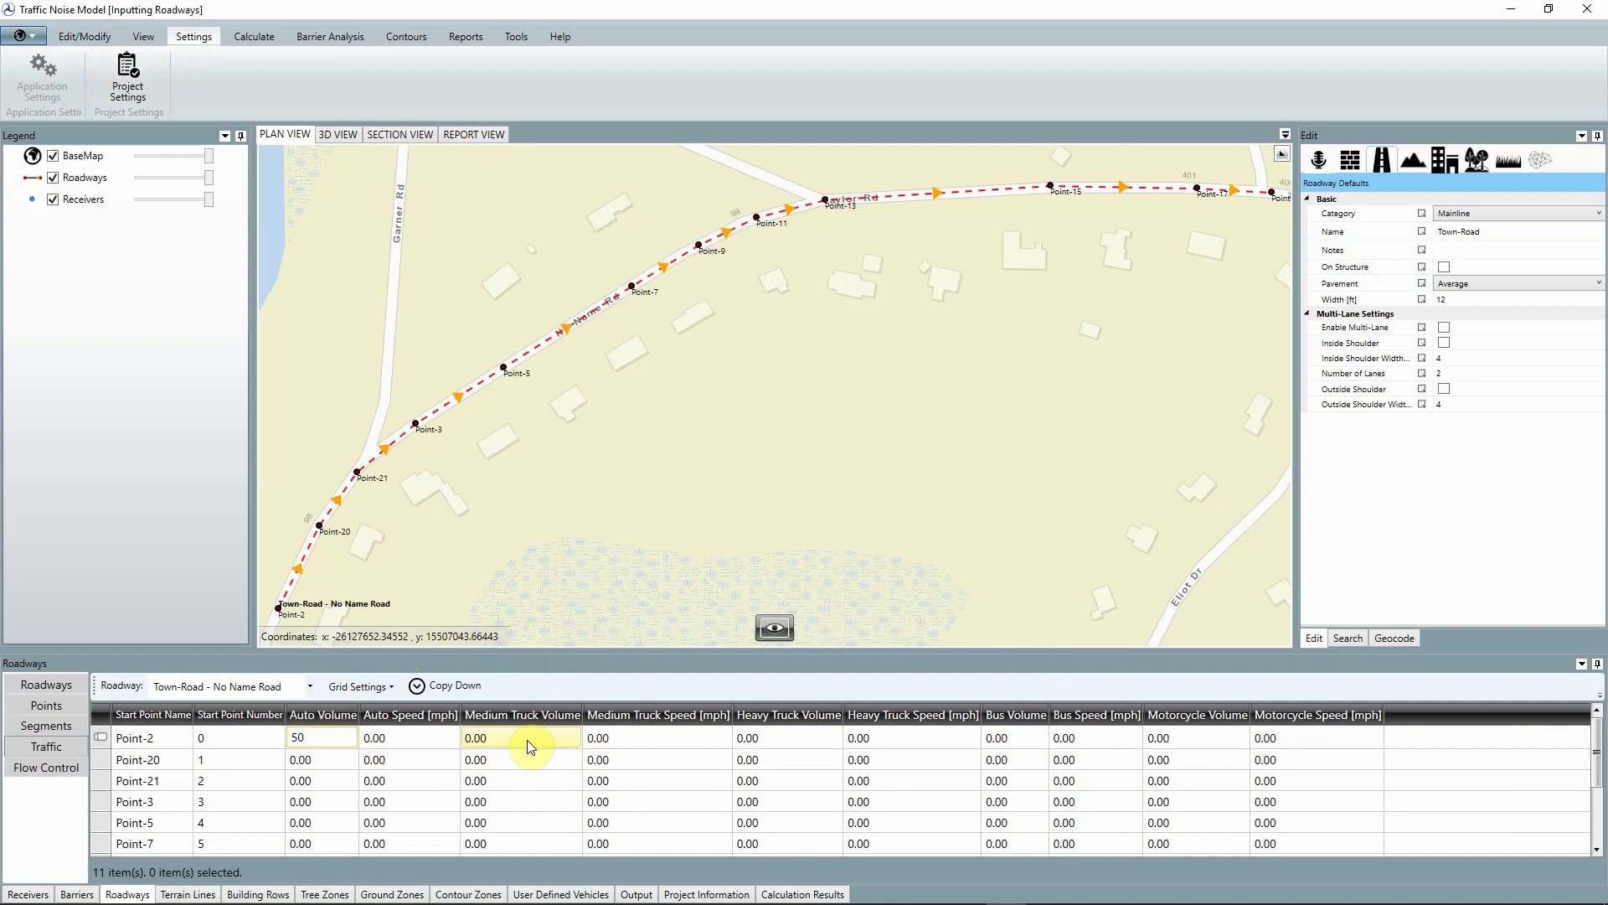
pyautogui.click(527, 740)
pyautogui.write('5')
pyautogui.click(761, 738)
pyautogui.write('1')
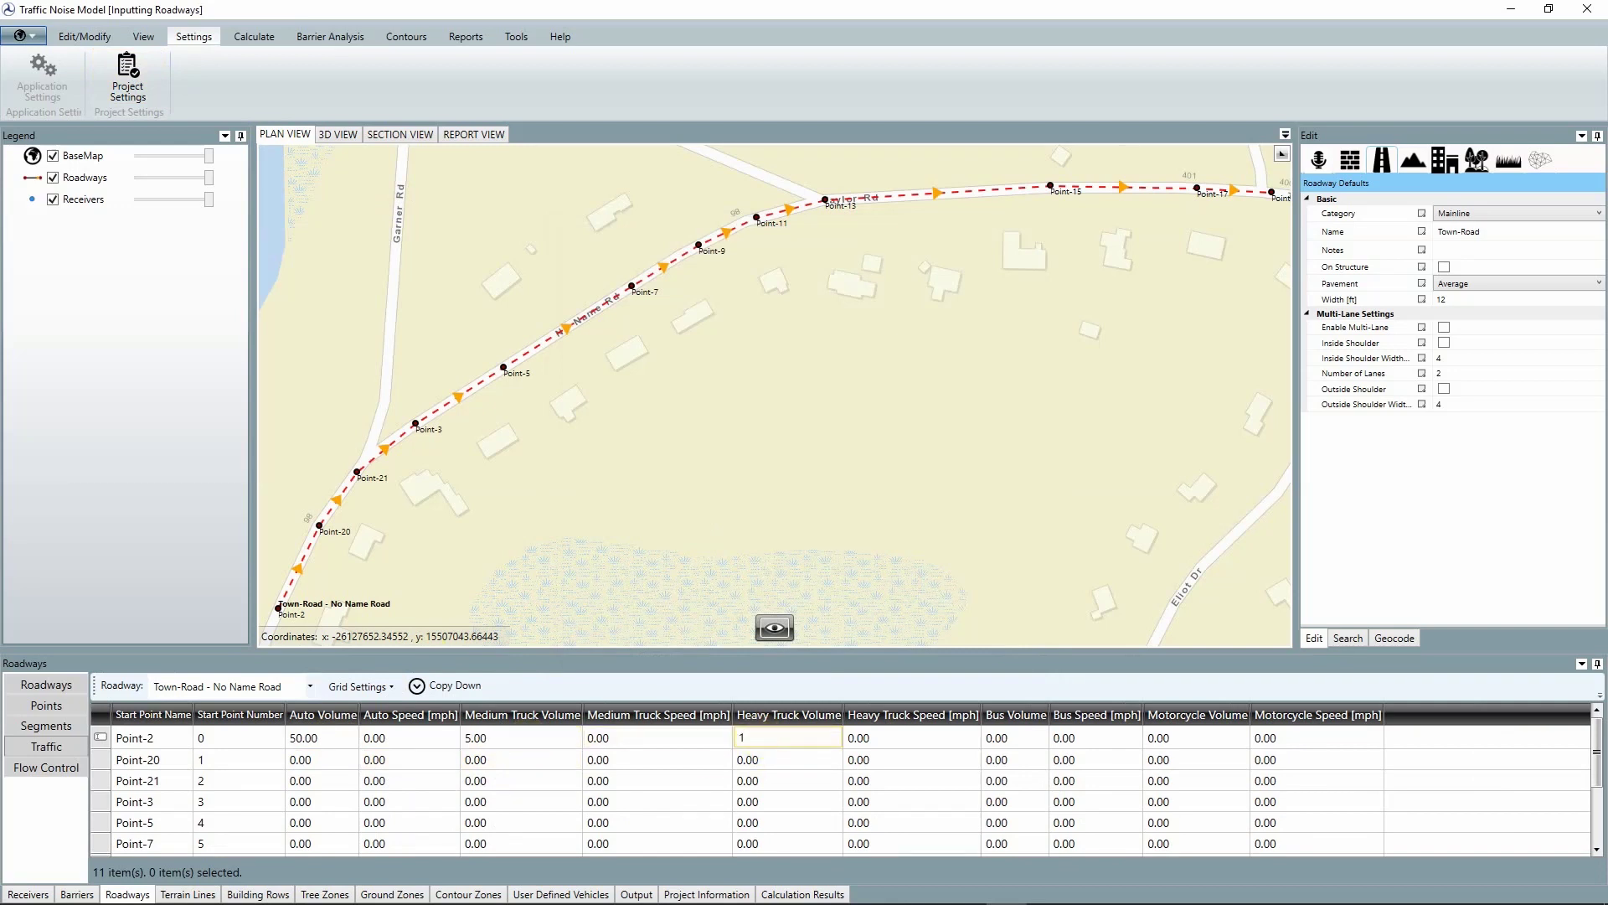
pyautogui.click(665, 620)
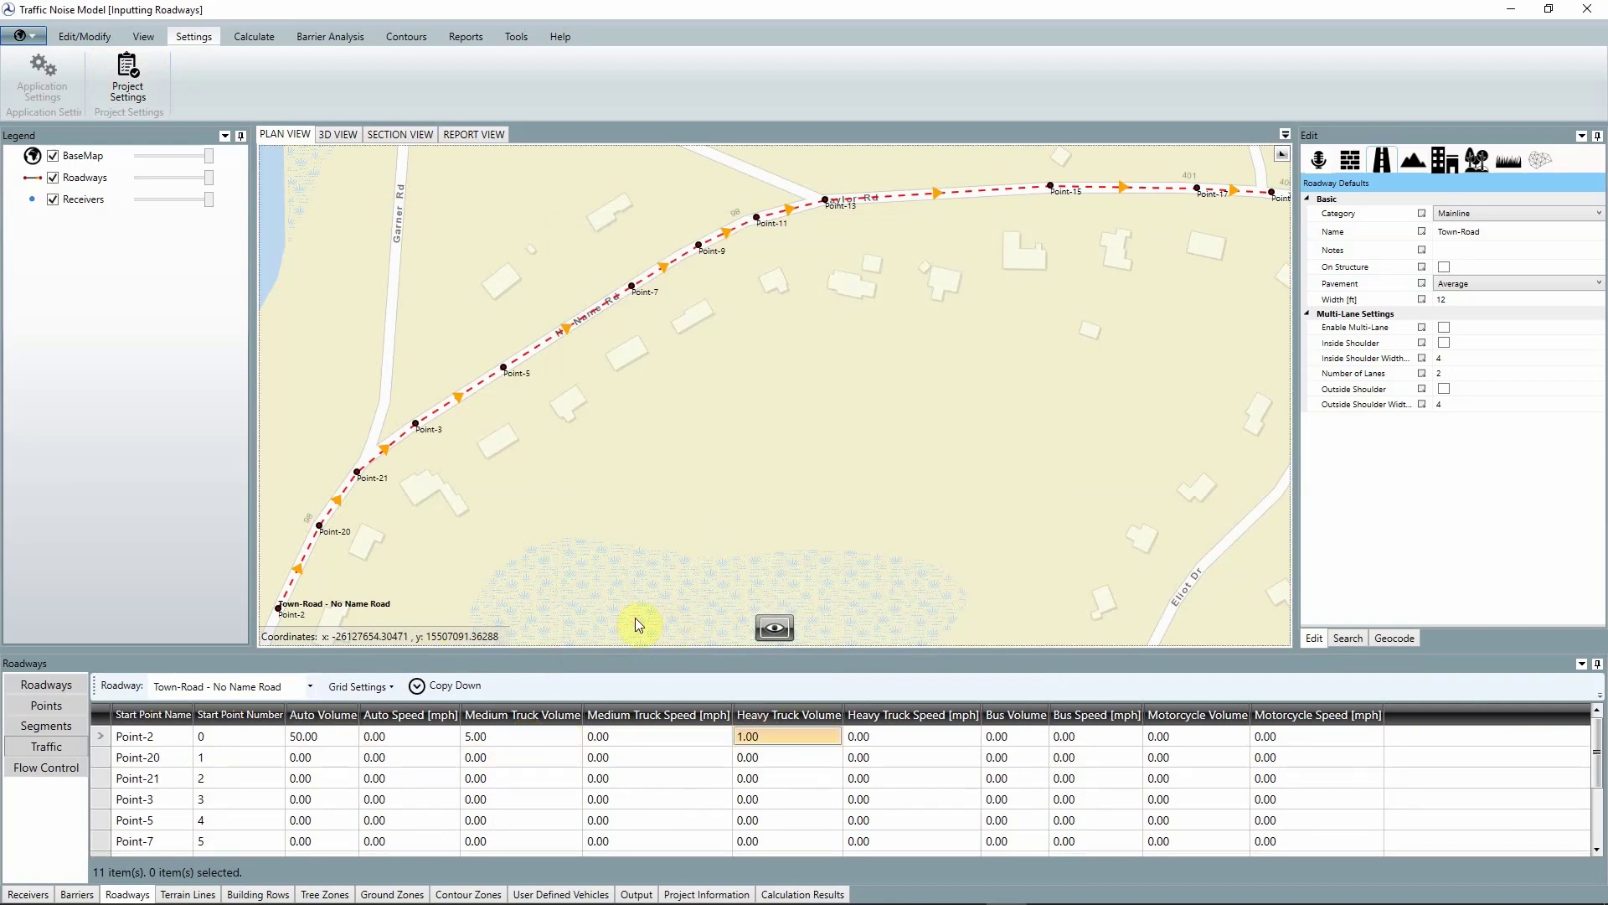
# Enable Use Lane Speed and set Point-2's lane speed to 55 mph
pyautogui.click(358, 689)
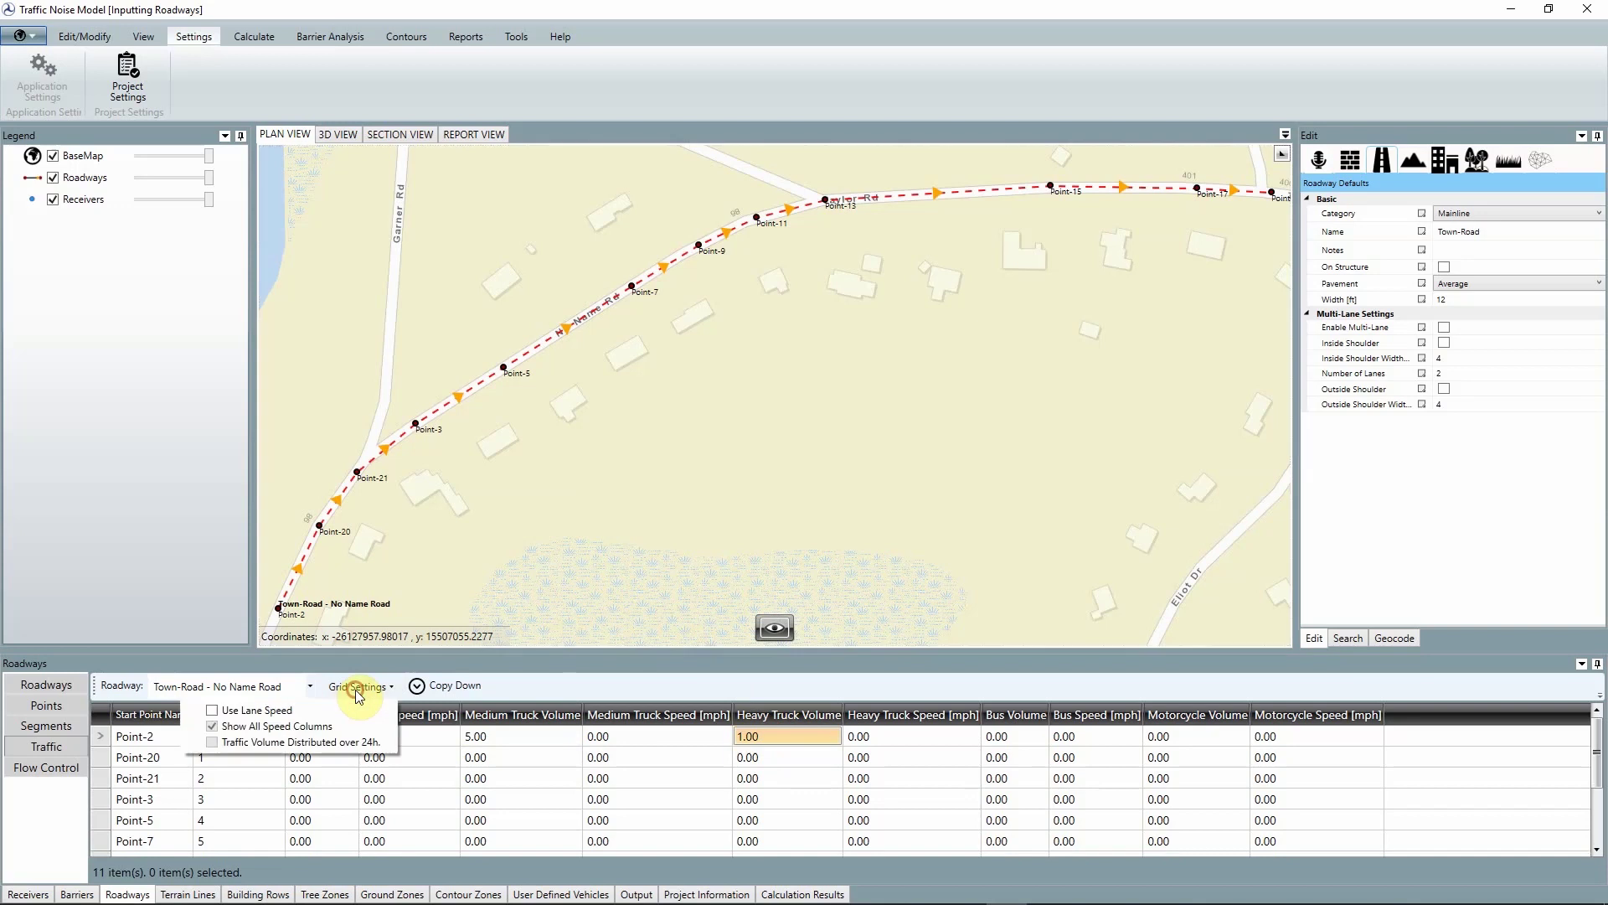
pyautogui.click(276, 710)
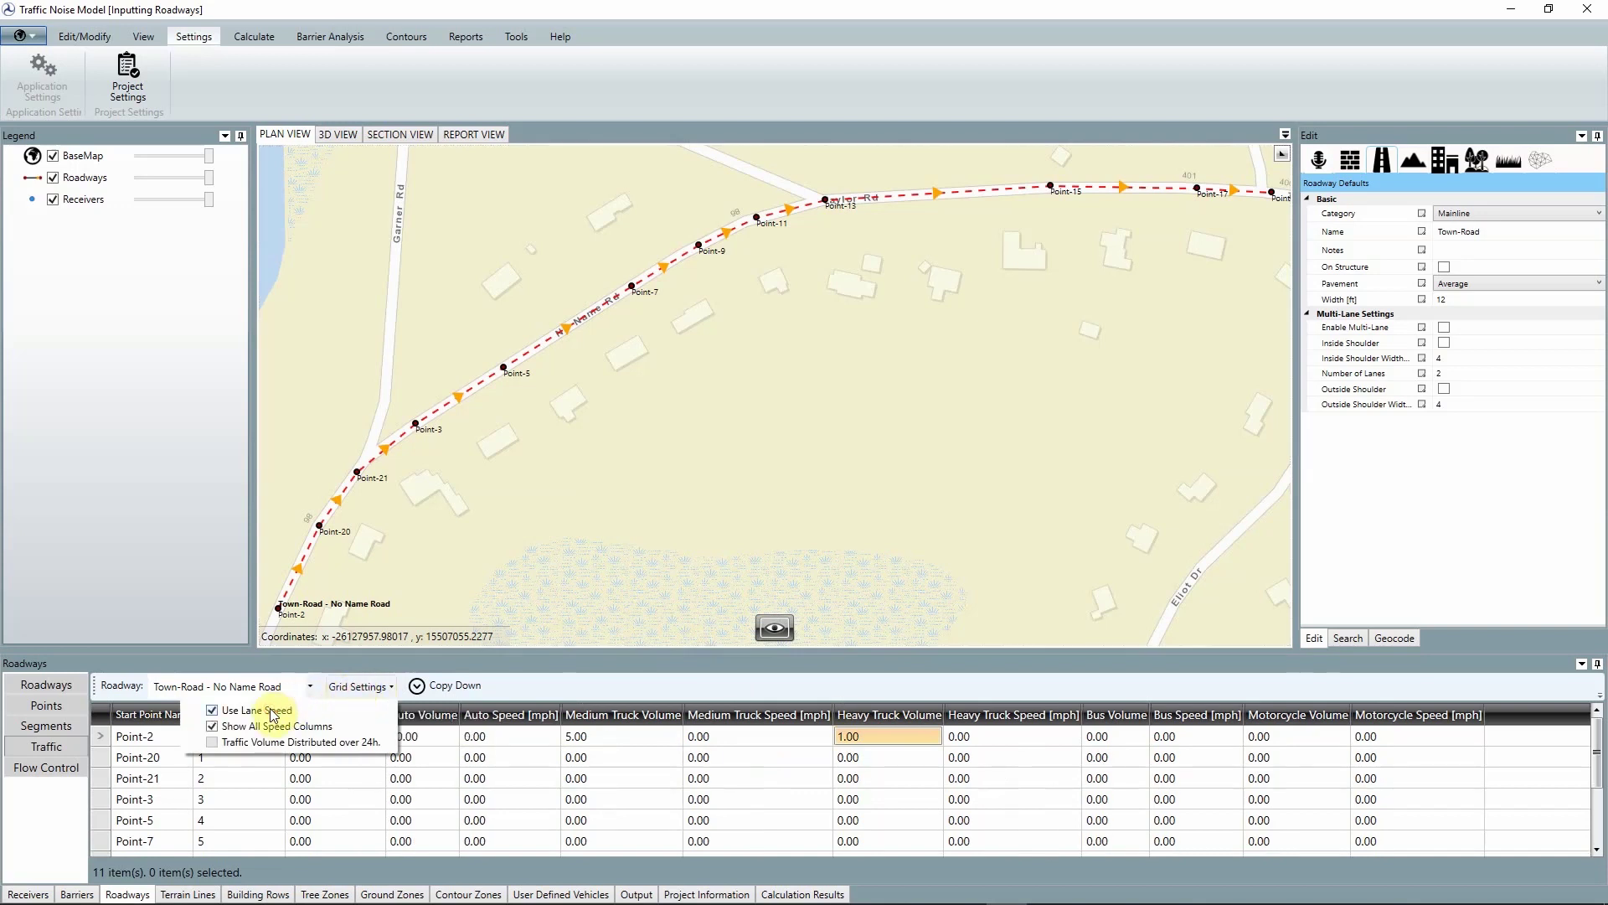
pyautogui.click(523, 687)
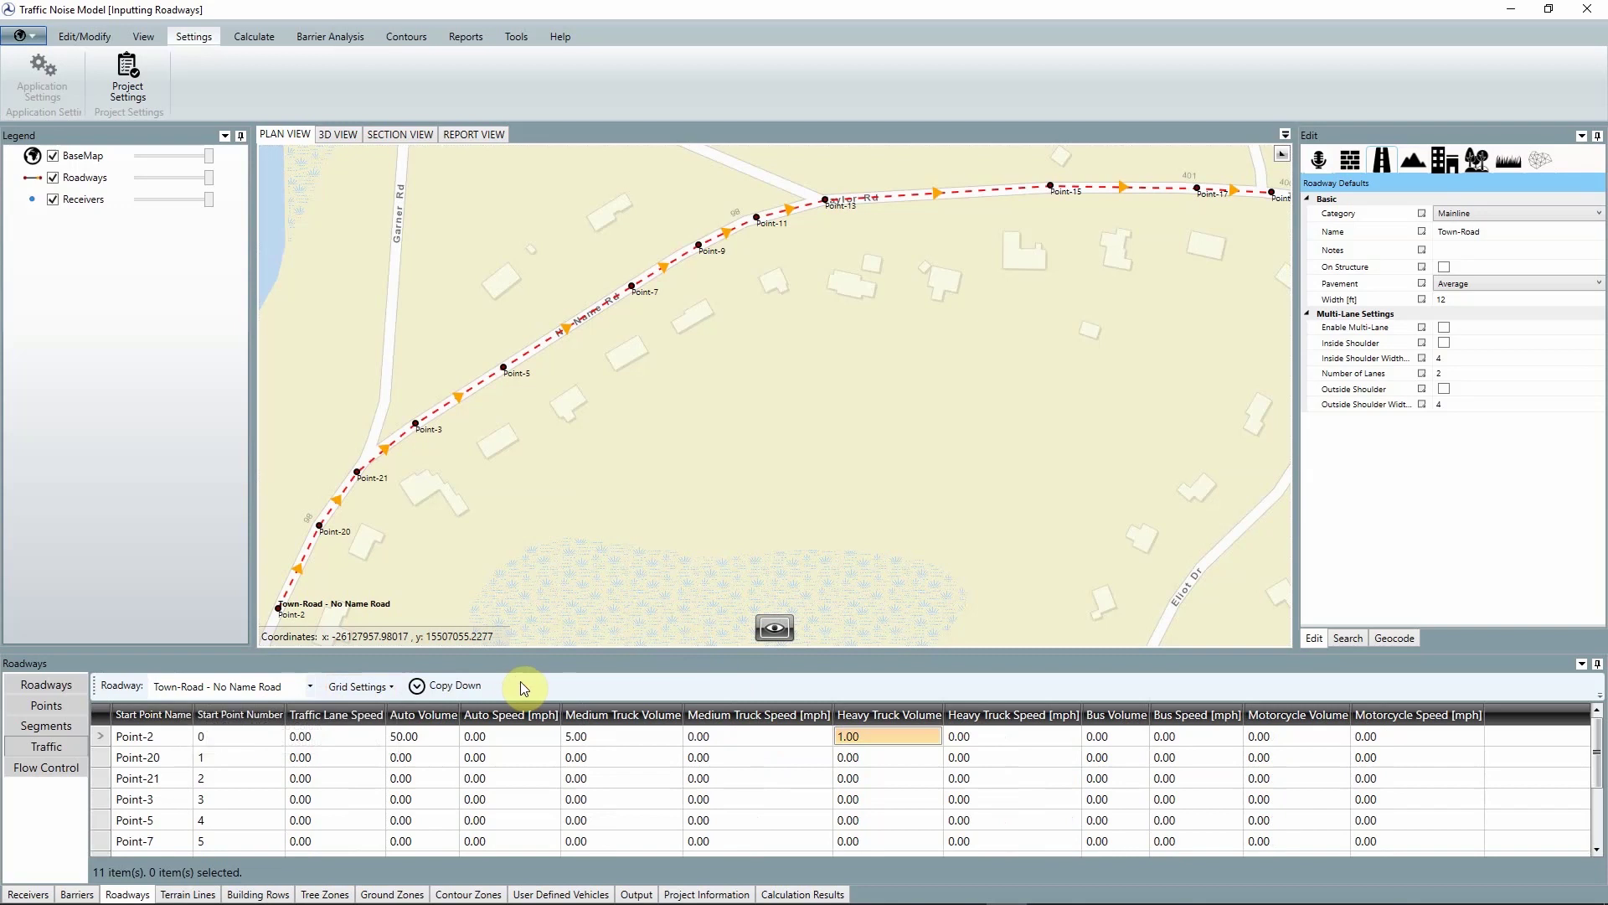
pyautogui.click(356, 738)
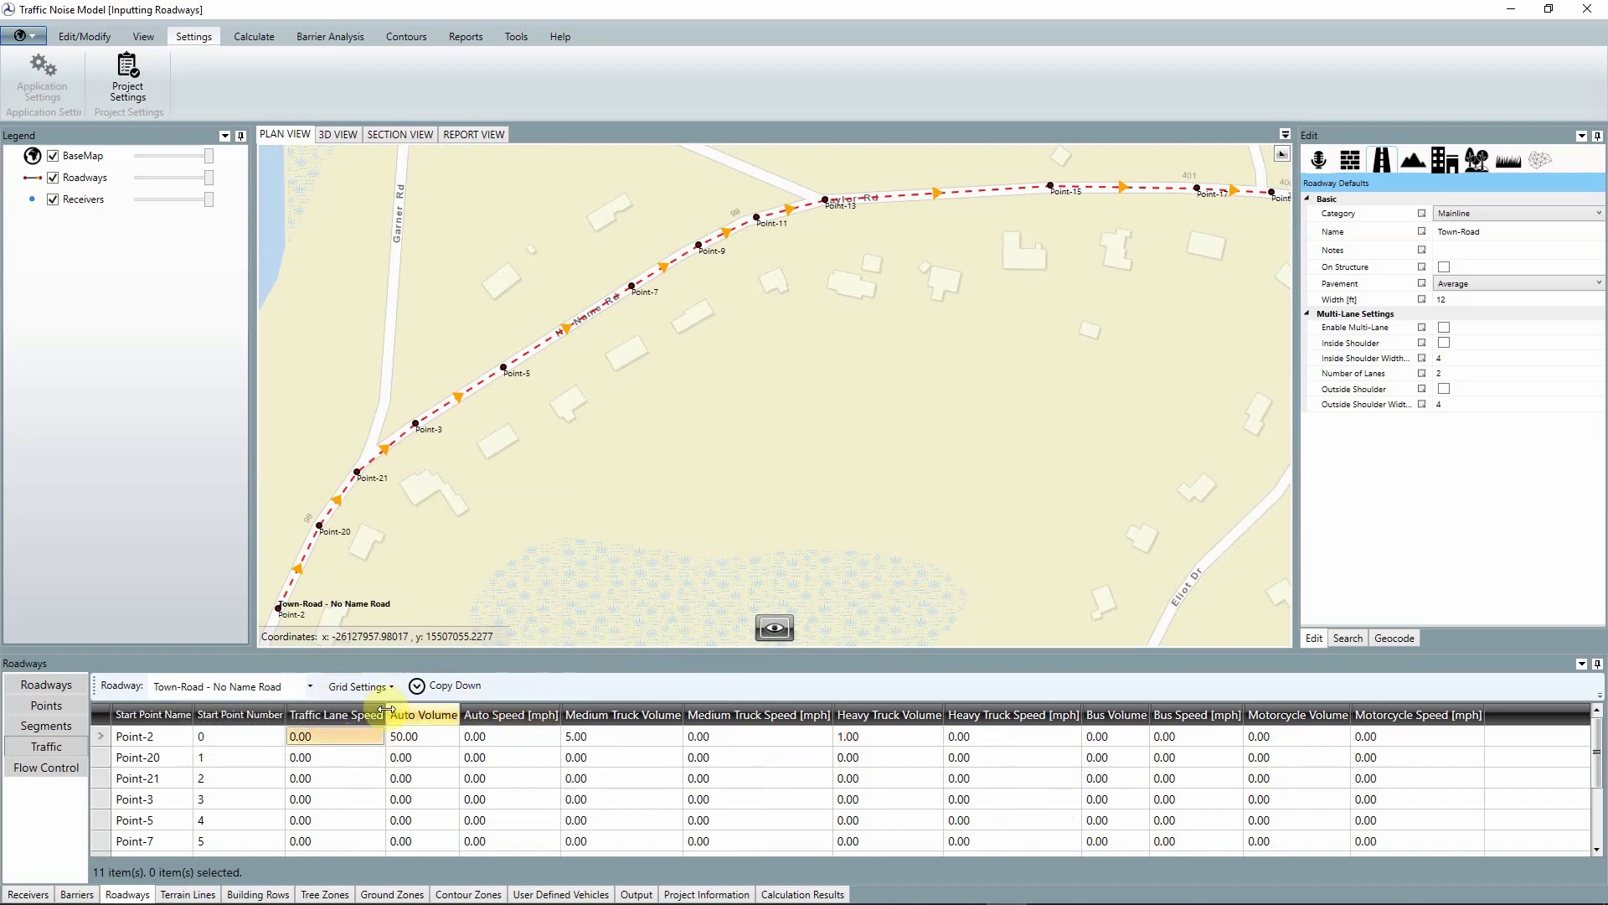
pyautogui.write('55')
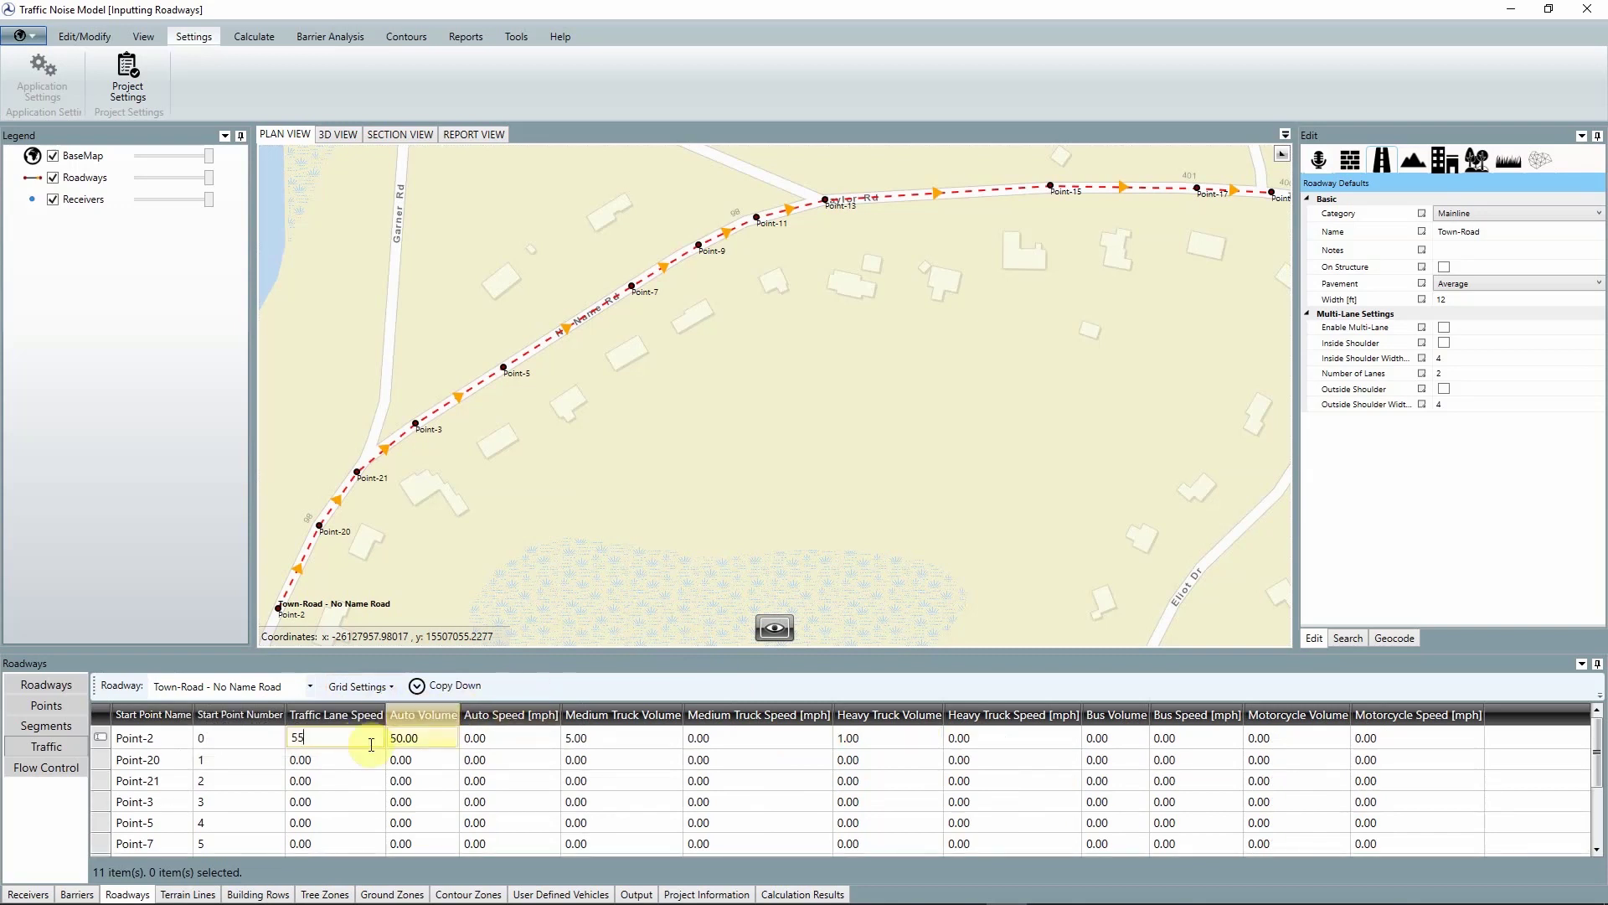
pyautogui.click(402, 742)
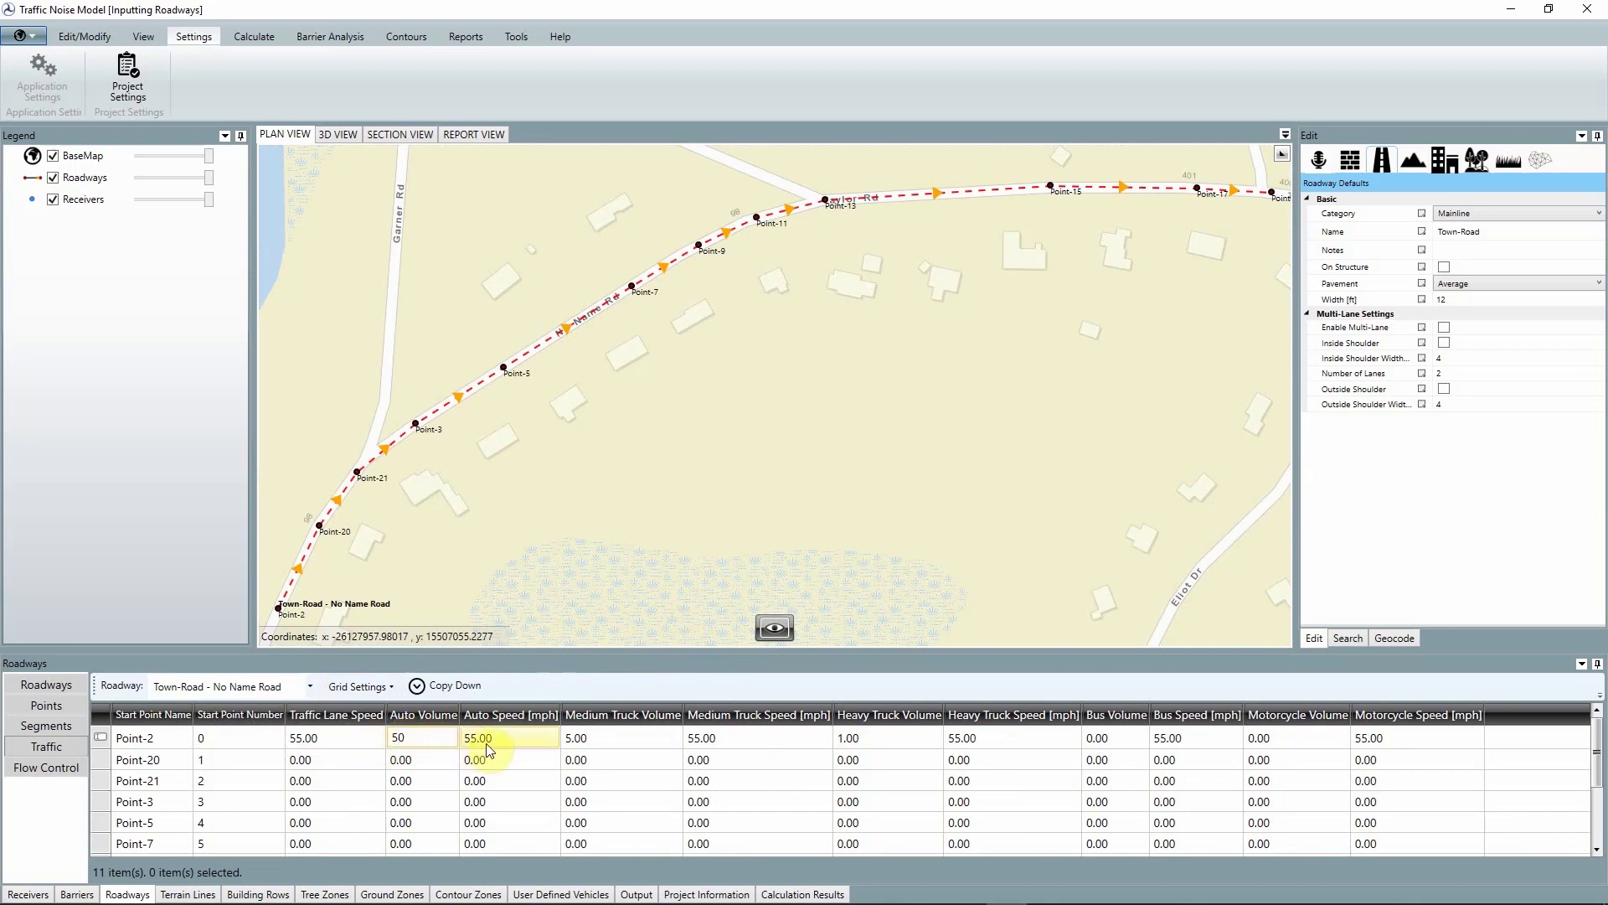
# Hide the per-vehicle speed columns, then copy Point-2's row down to all points
pyautogui.click(375, 686)
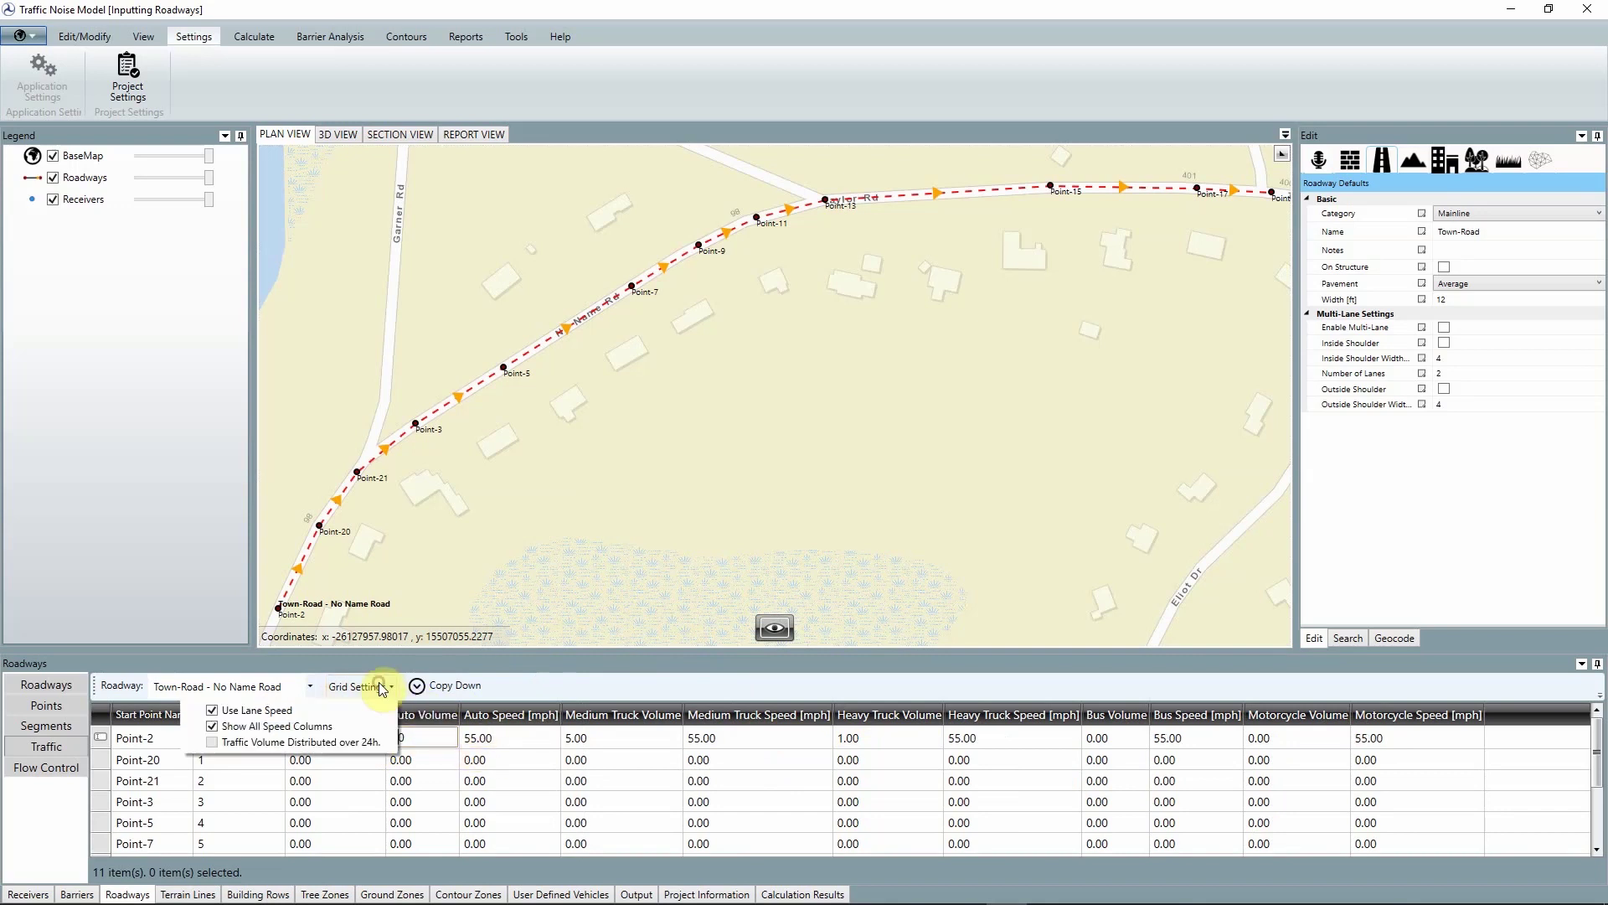
pyautogui.click(287, 727)
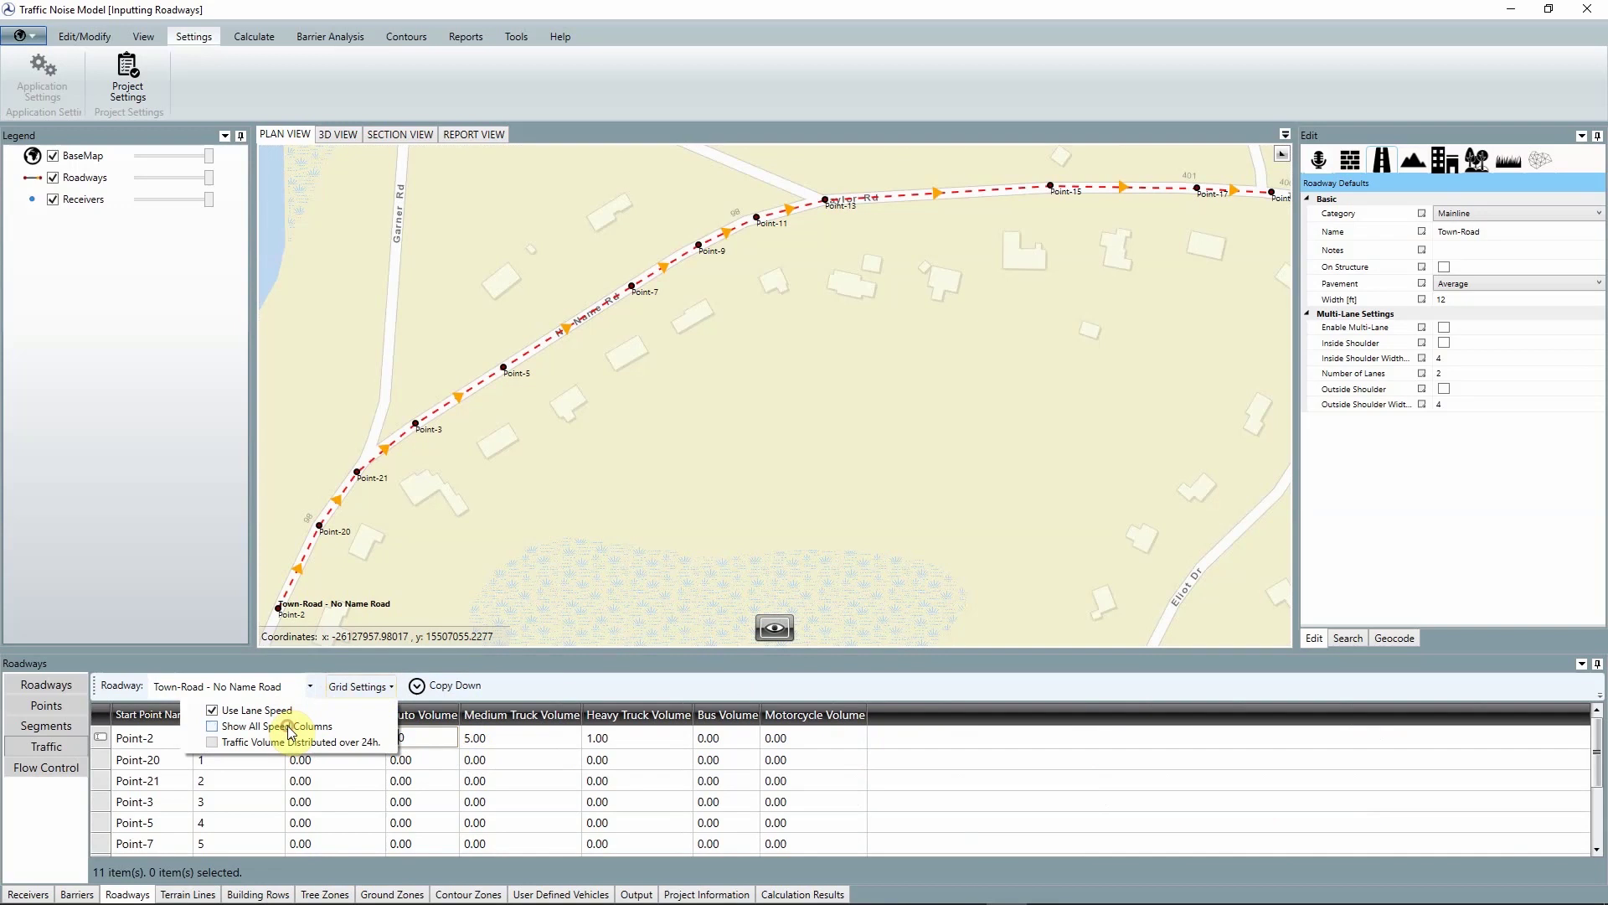
pyautogui.click(510, 690)
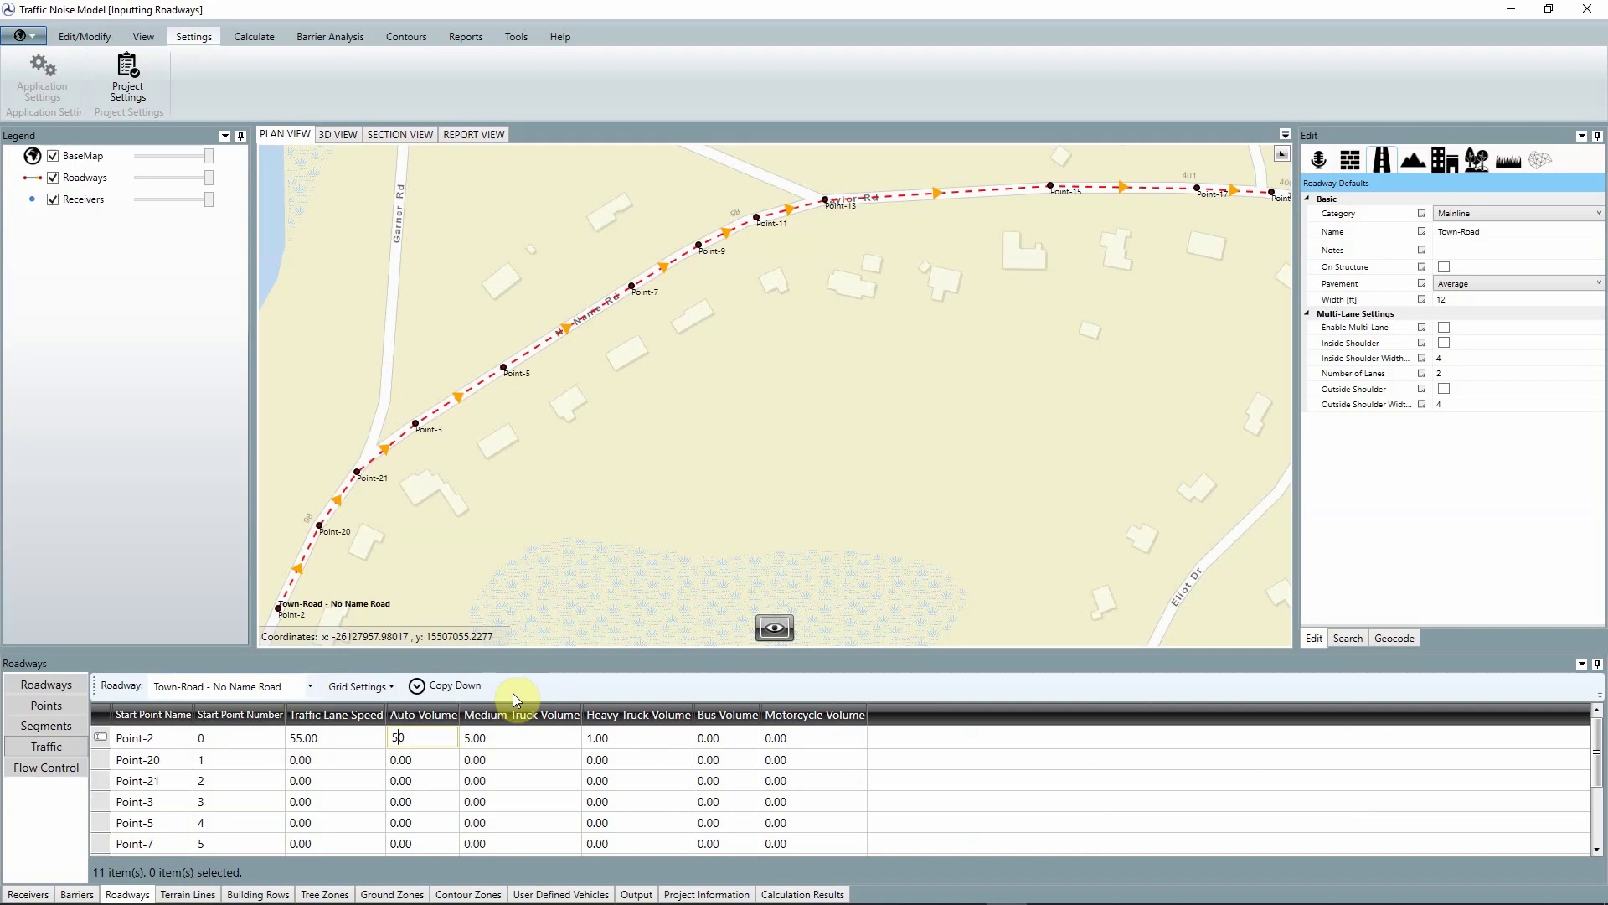
pyautogui.click(106, 738)
pyautogui.click(105, 740)
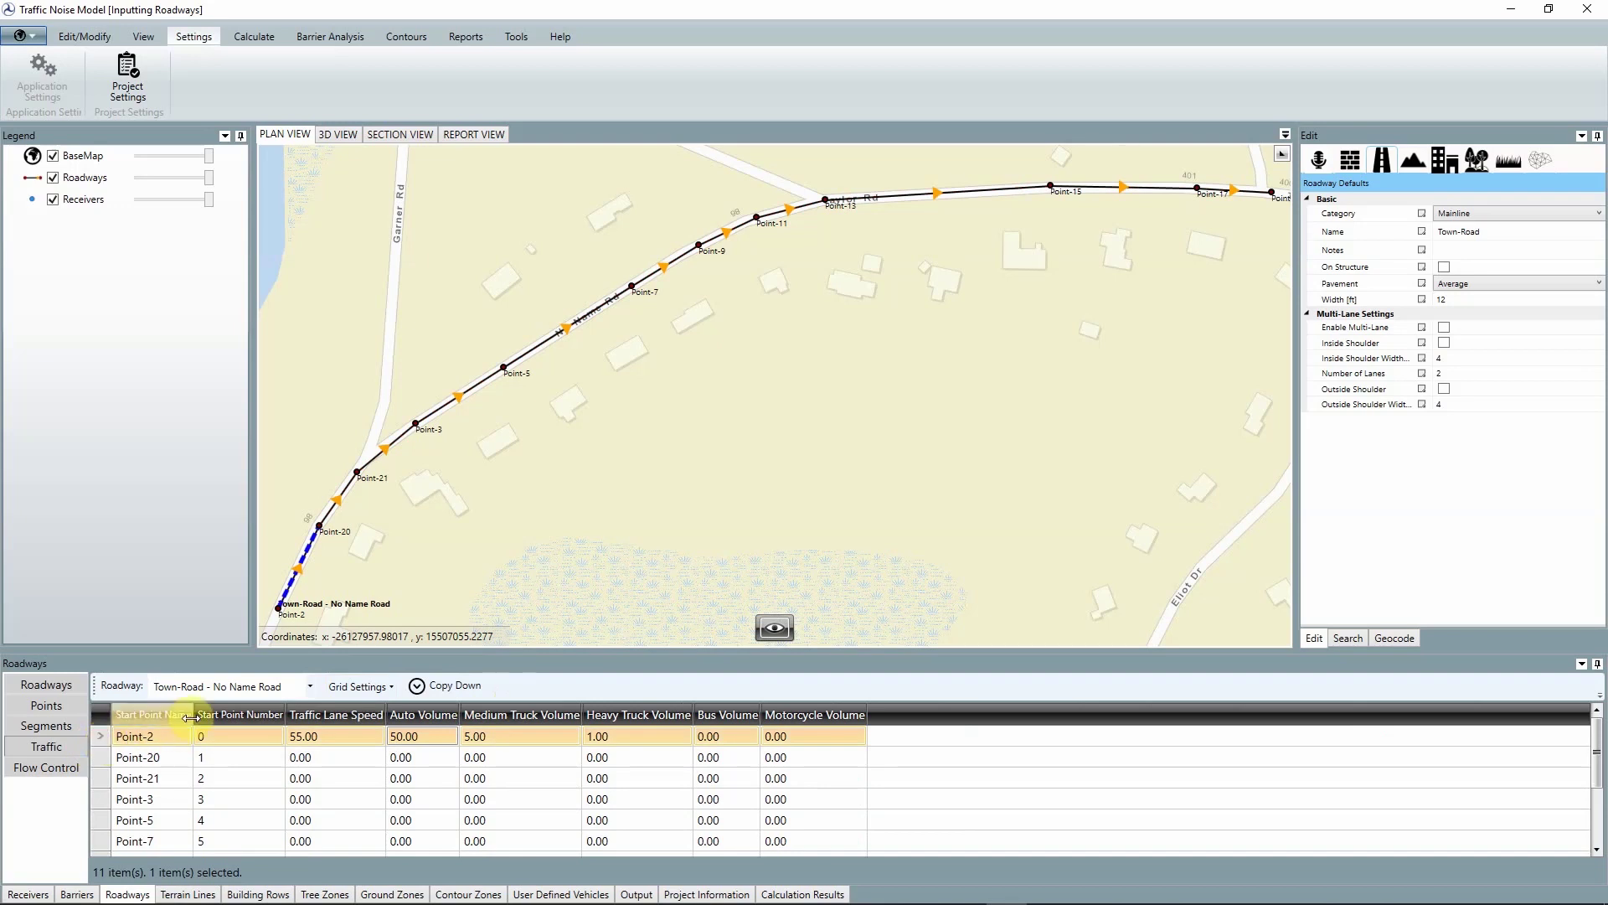
pyautogui.click(427, 686)
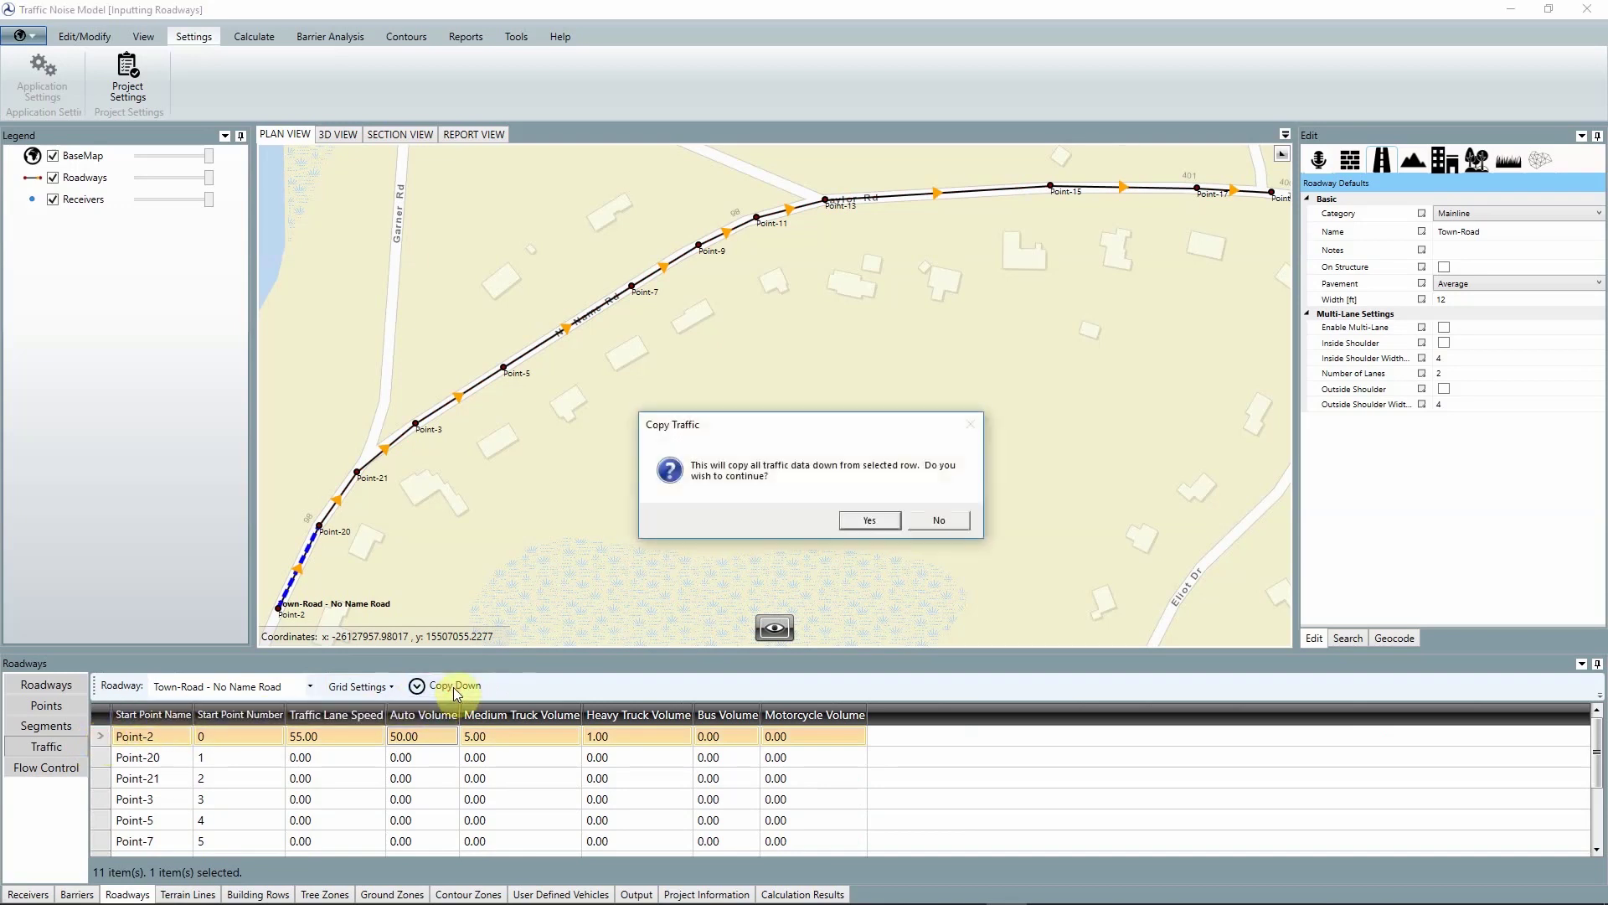
pyautogui.click(849, 526)
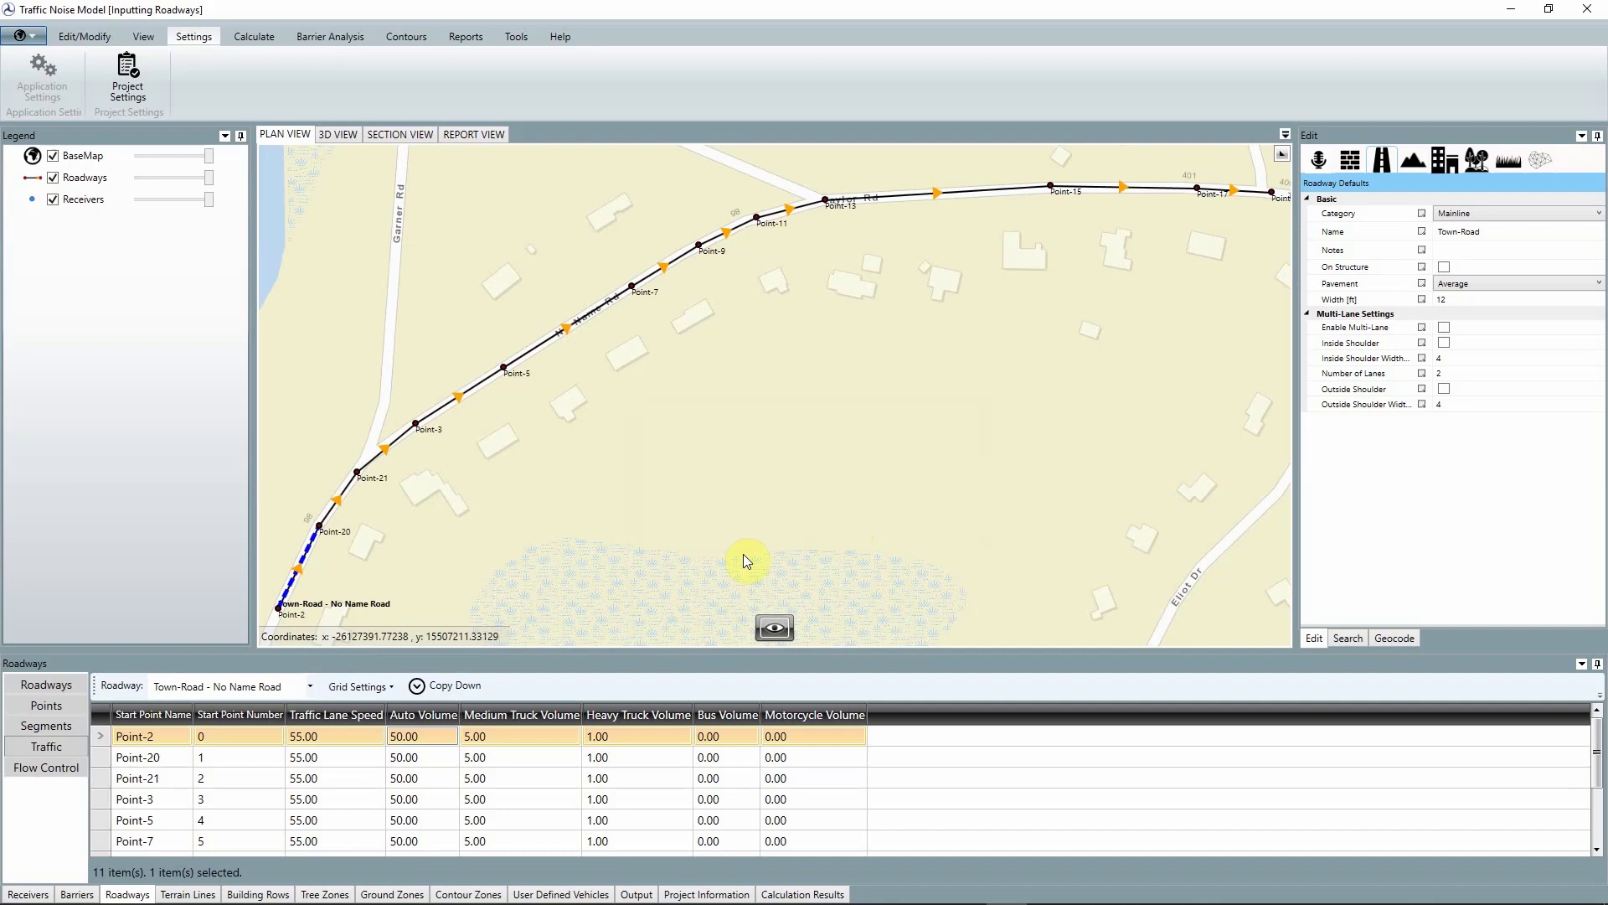
# Give Point-21 a Stop Sign control with 80% affected vehicles and 10 mph constraint speed
pyautogui.click(64, 769)
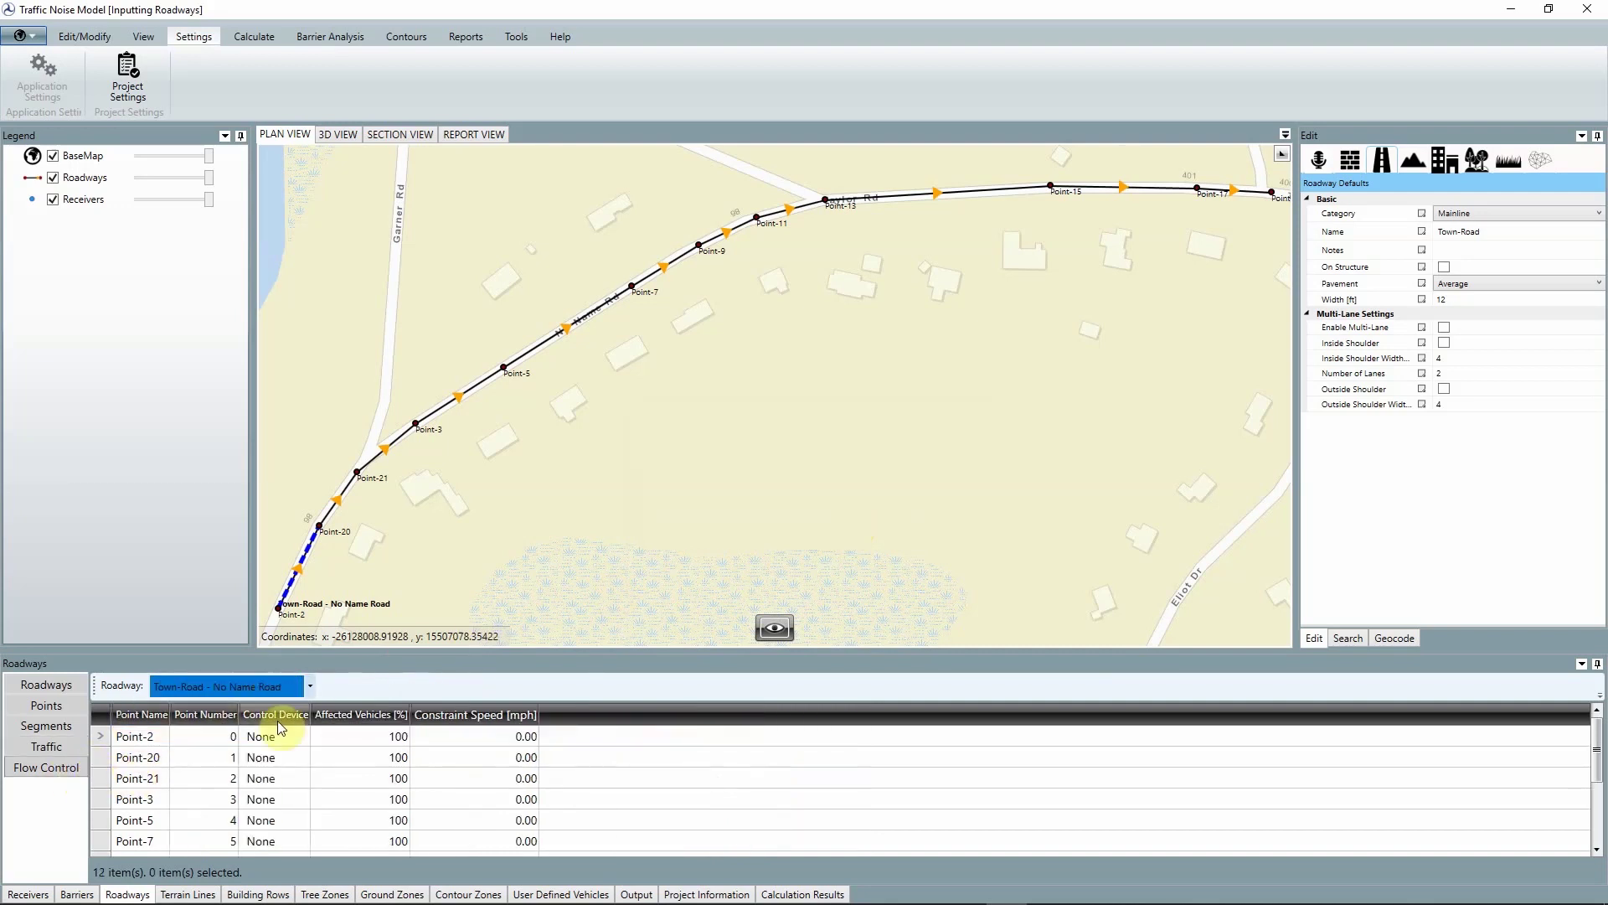
pyautogui.click(283, 774)
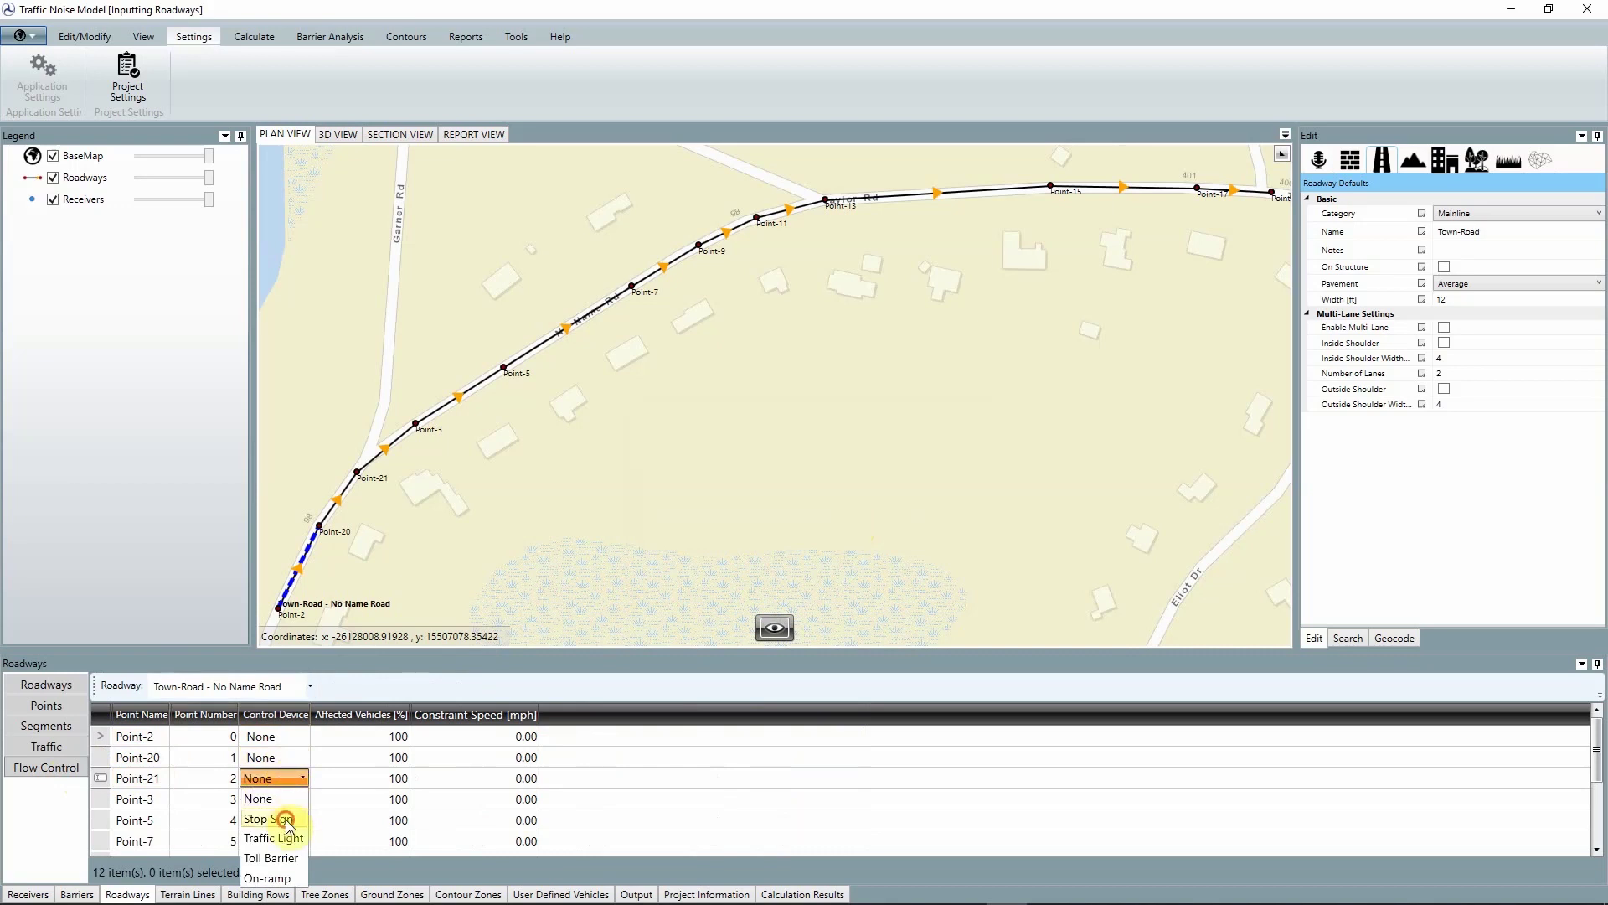
pyautogui.click(286, 820)
pyautogui.click(366, 778)
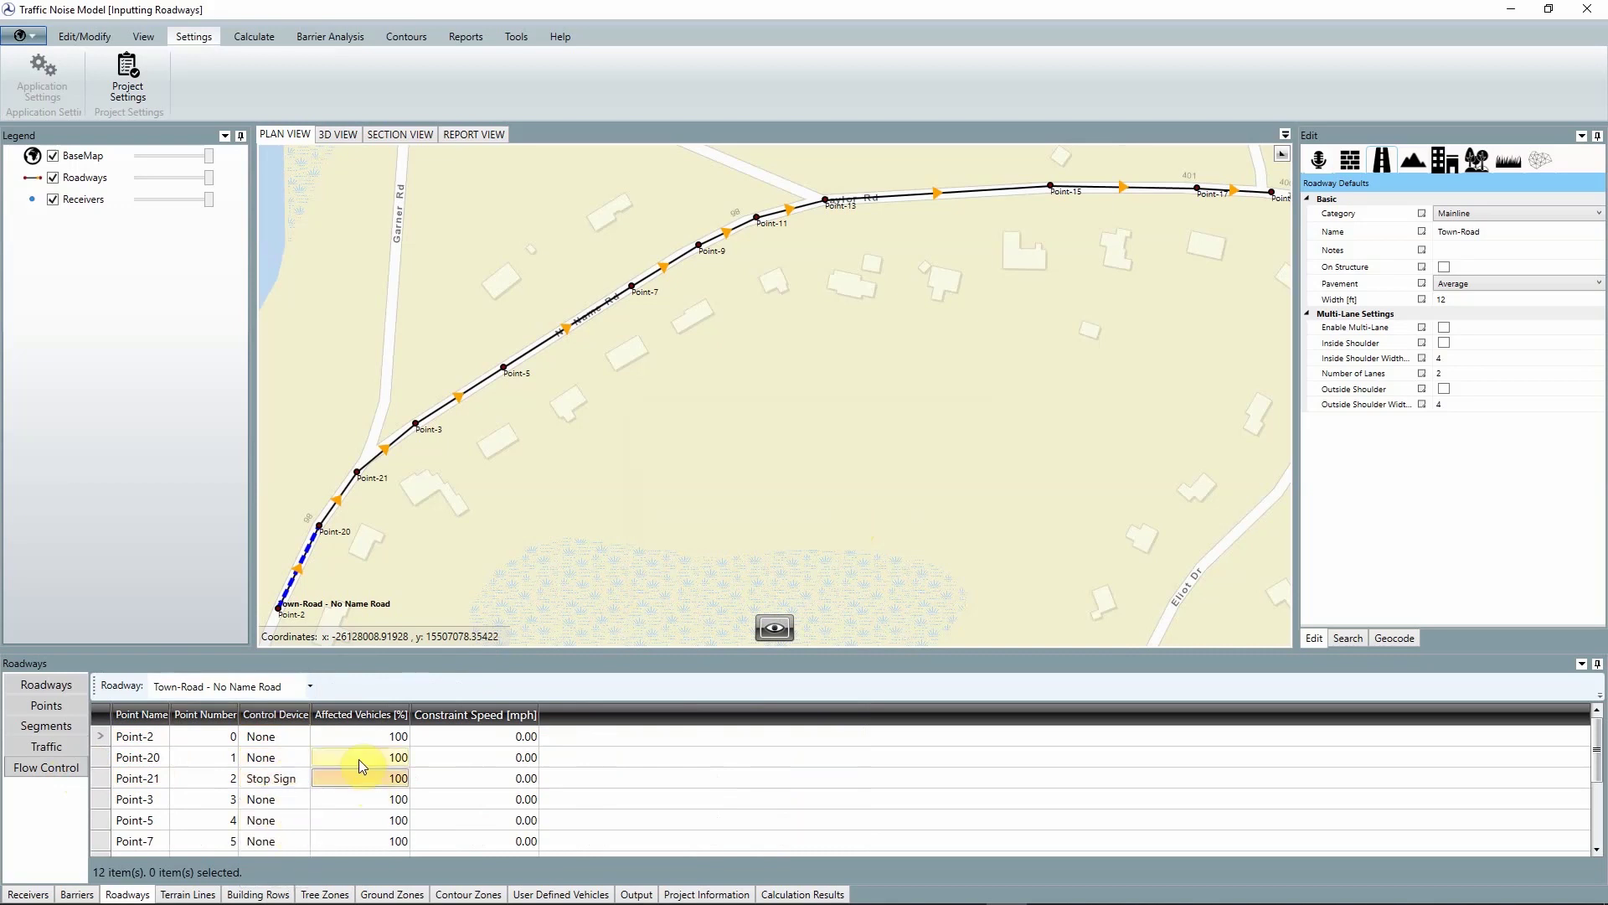
pyautogui.write('80')
pyautogui.press('Return')
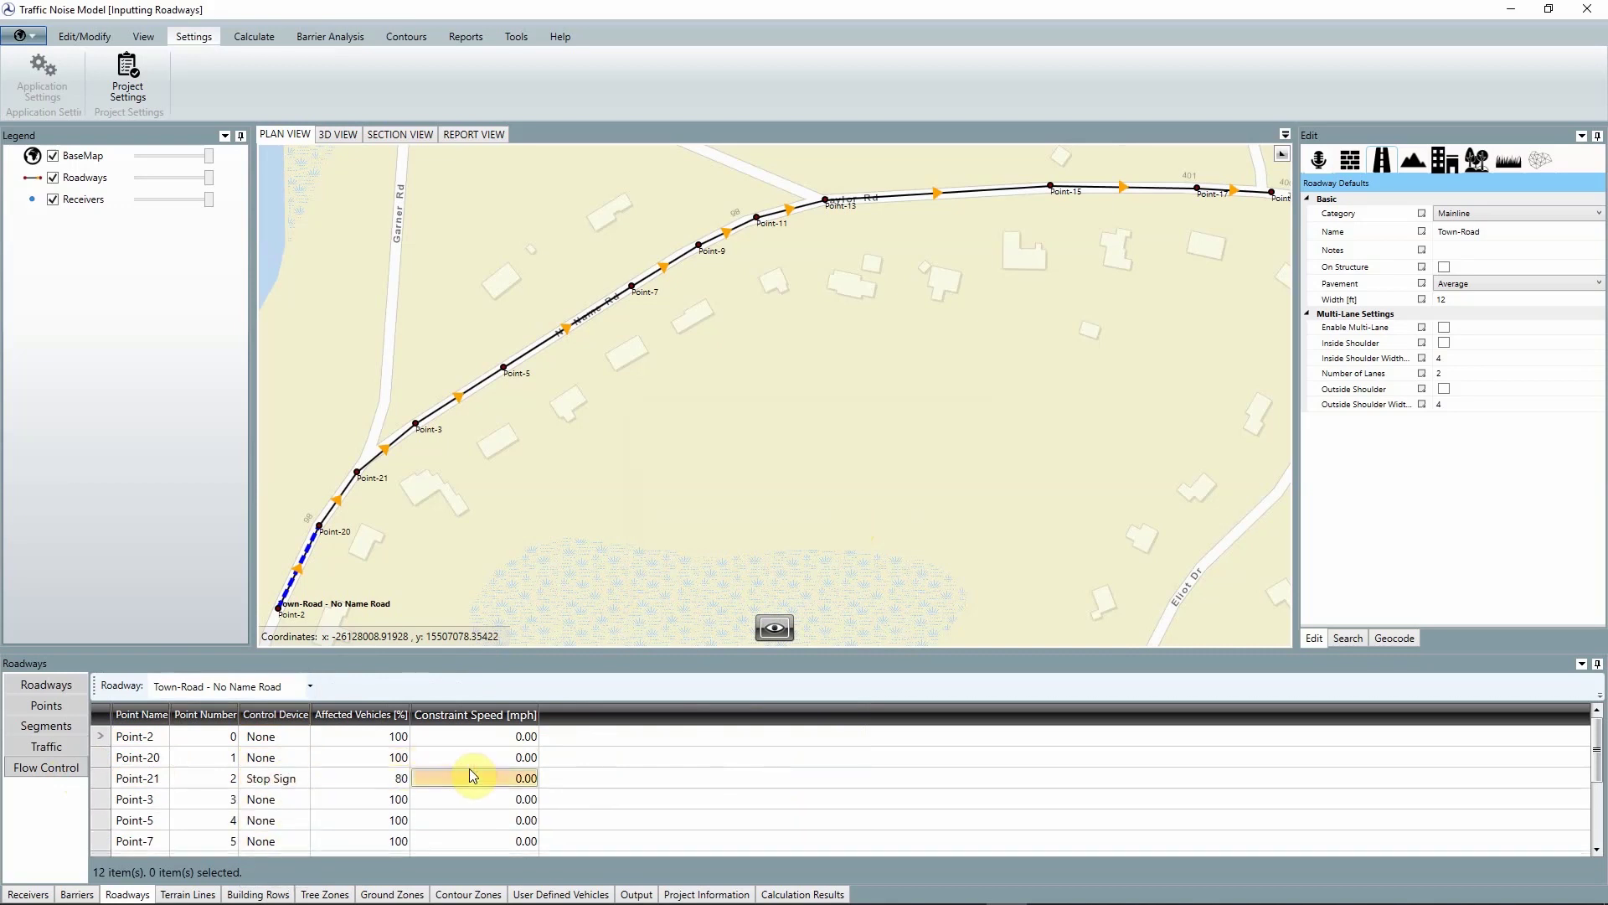
pyautogui.click(467, 774)
pyautogui.write('10')
pyautogui.press('Return')
pyautogui.click(468, 770)
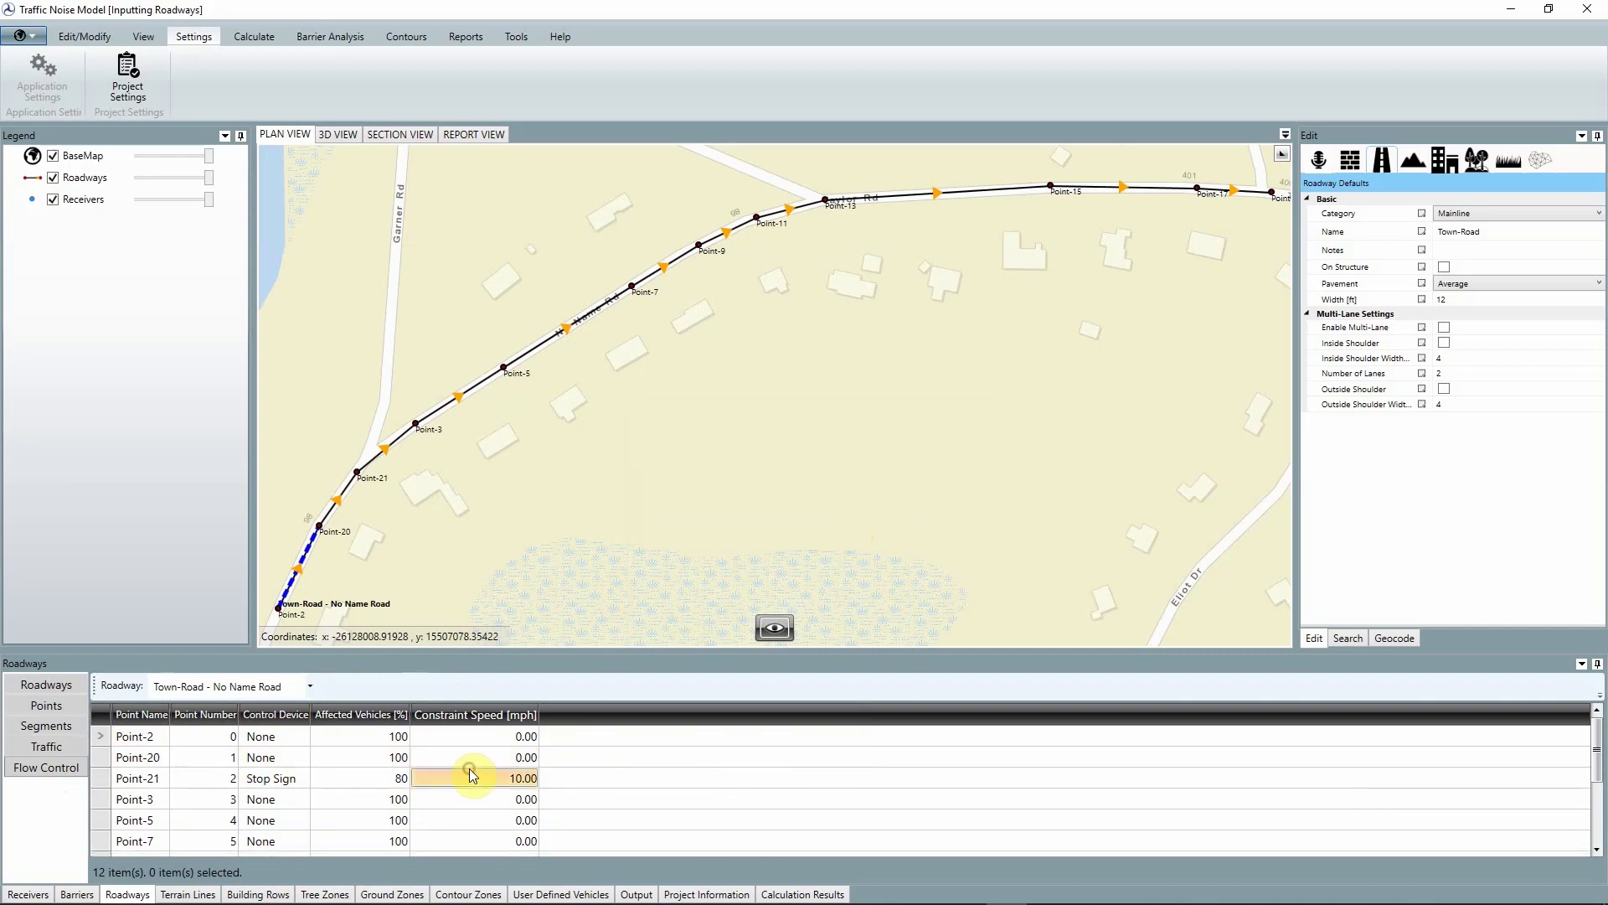